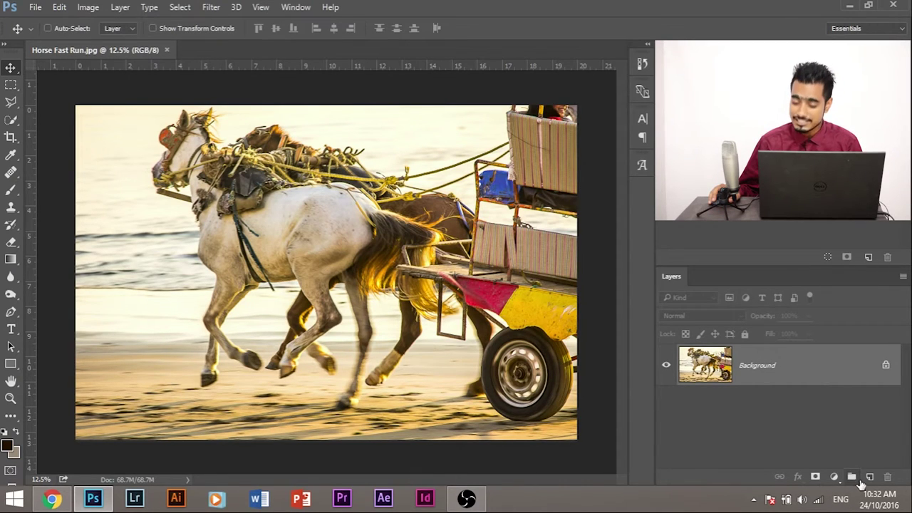
# Open the adjustment layer menu from the Layers panel of Horse Fast Run.jpg.
pyautogui.click(834, 476)
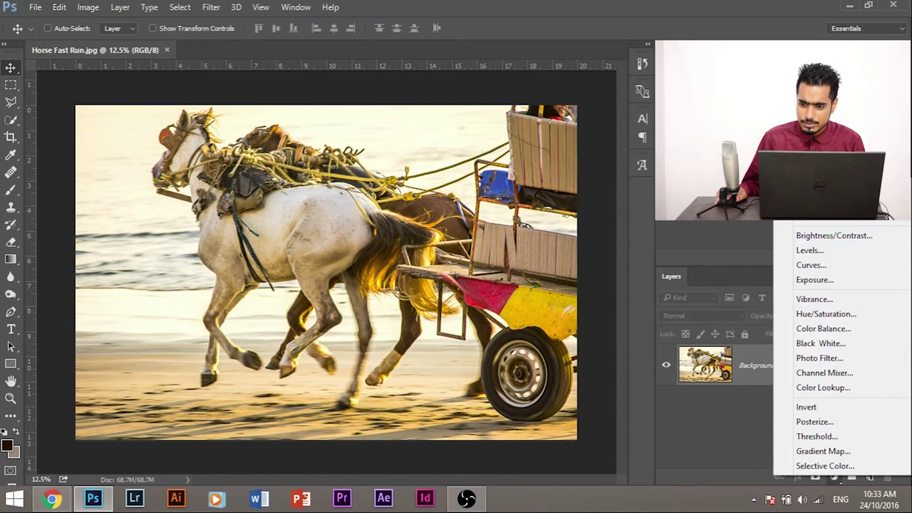
# Add a Levels adjustment layer with output black at 88 and input black at 72.
pyautogui.click(805, 251)
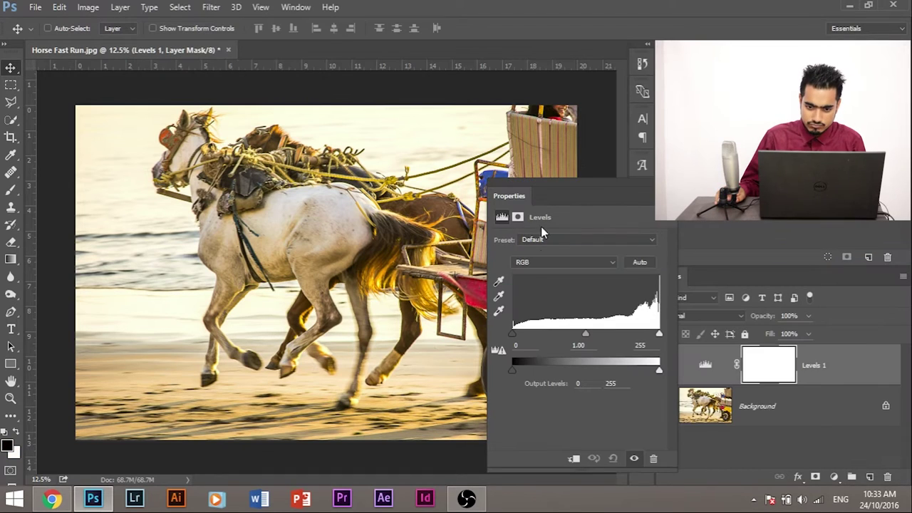
pyautogui.moveTo(511, 196); pyautogui.dragTo(629, 186)
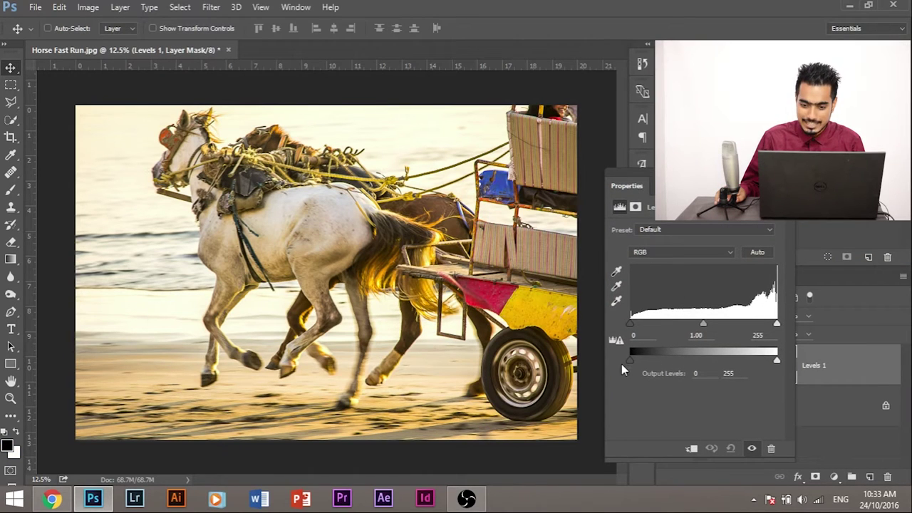
pyautogui.moveTo(628, 360); pyautogui.dragTo(661, 359)
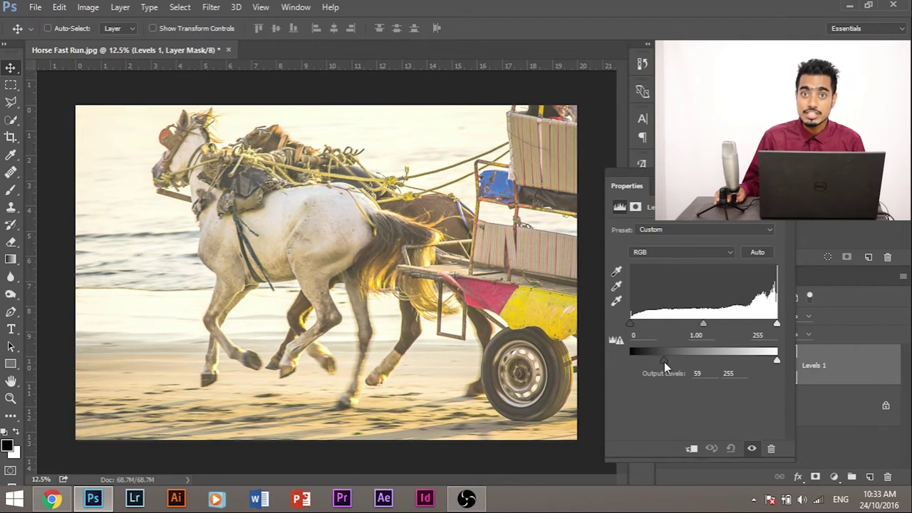
pyautogui.moveTo(664, 362)
pyautogui.mouseDown()
pyautogui.moveTo(619, 364)
pyautogui.moveTo(671, 357)
pyautogui.moveTo(622, 333)
pyautogui.moveTo(671, 370)
pyautogui.mouseUp()
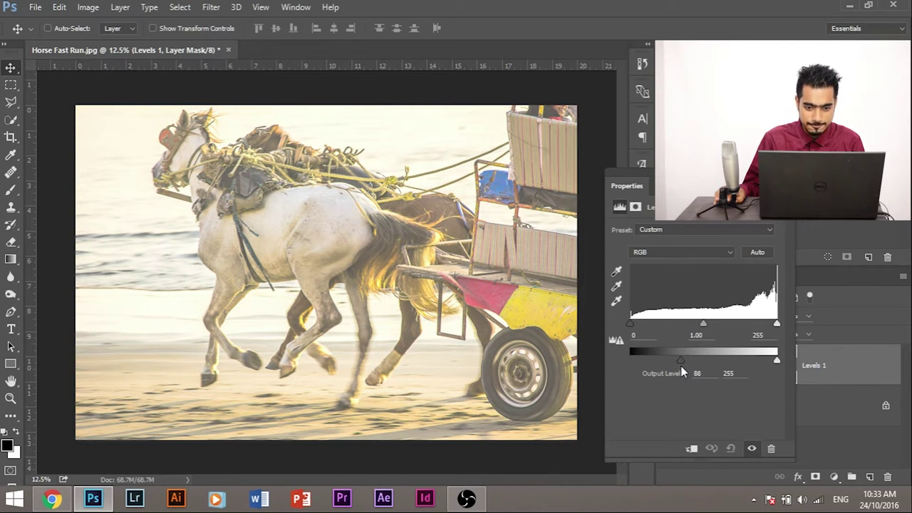
pyautogui.moveTo(630, 324); pyautogui.dragTo(671, 339)
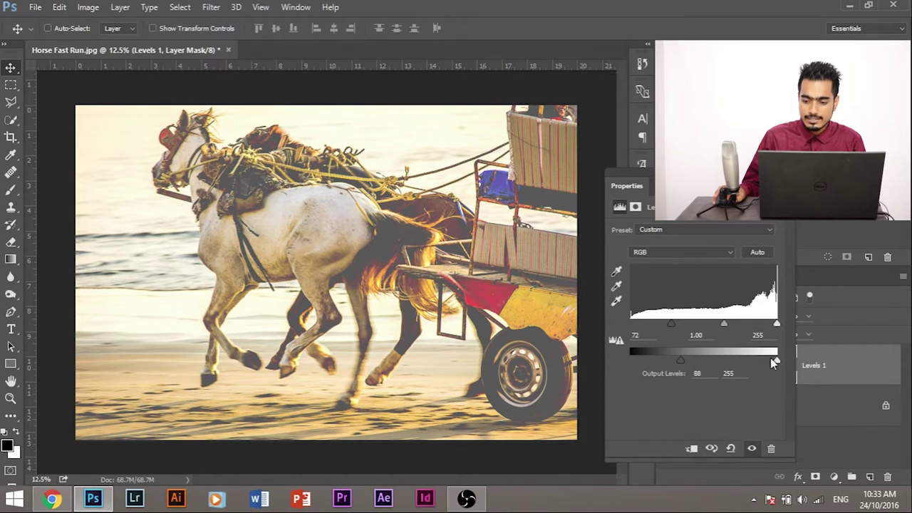
pyautogui.moveTo(777, 360)
pyautogui.mouseDown()
pyautogui.moveTo(743, 356)
pyautogui.moveTo(783, 363)
pyautogui.mouseUp()
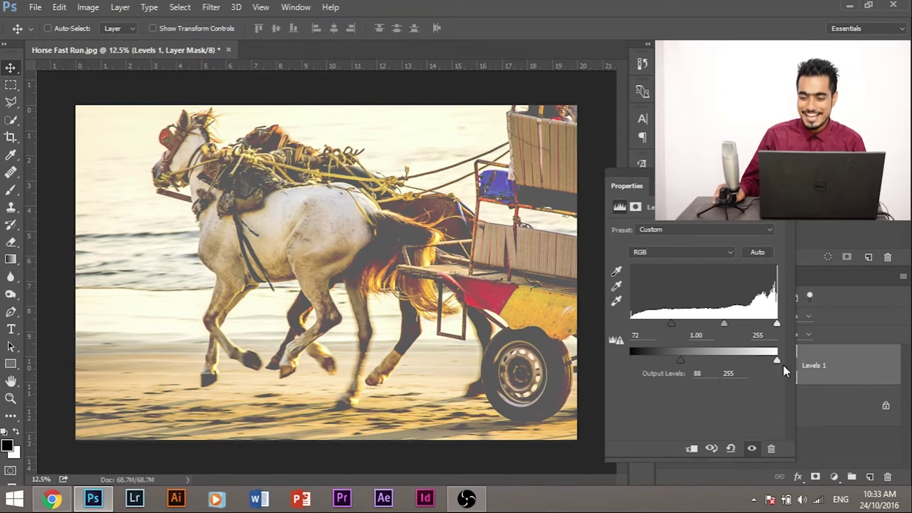
pyautogui.moveTo(777, 324)
pyautogui.mouseDown()
pyautogui.moveTo(761, 326)
pyautogui.moveTo(784, 325)
pyautogui.moveTo(764, 328)
pyautogui.moveTo(773, 326)
pyautogui.mouseUp()
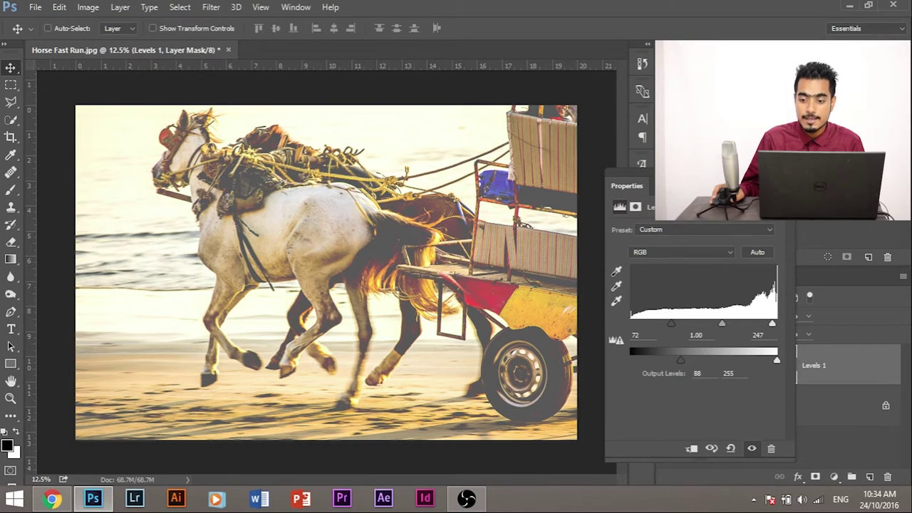
# Toggle Levels 1 visibility on and off to compare the faded look with the original.
pyautogui.click(814, 288)
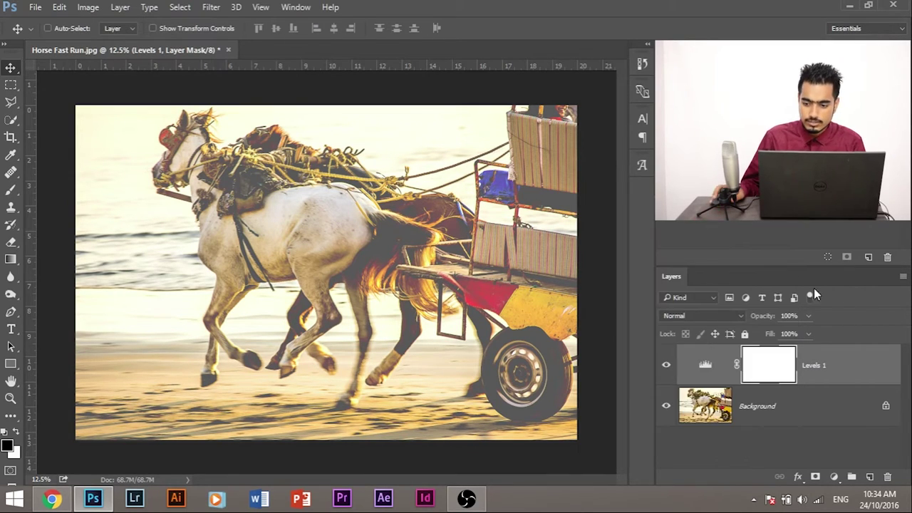
pyautogui.click(665, 365)
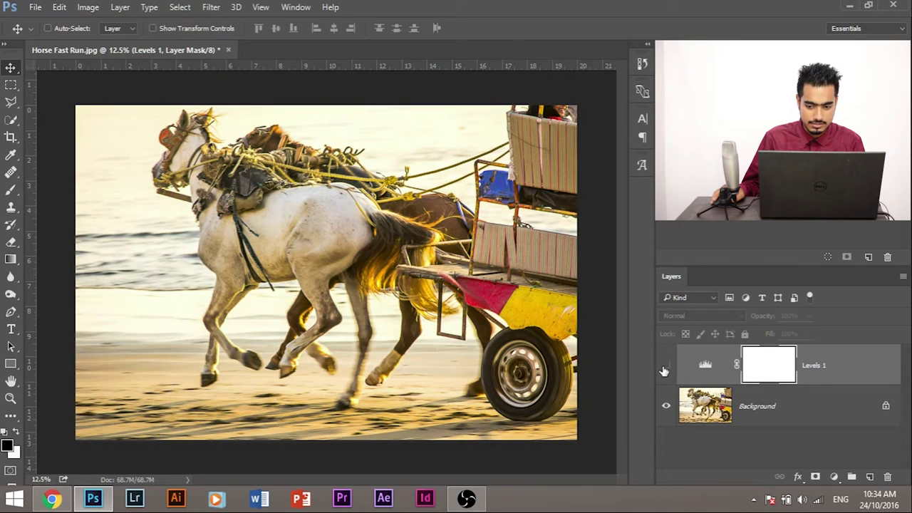
pyautogui.click(666, 366)
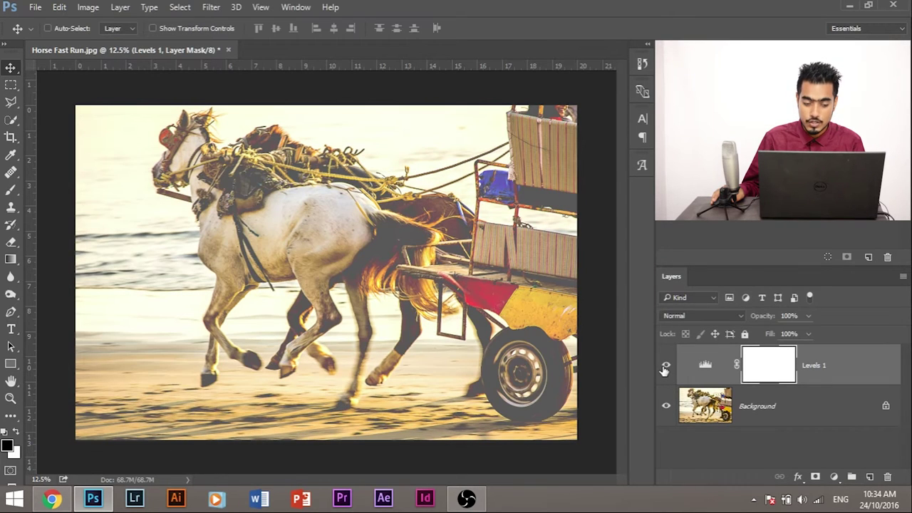
pyautogui.click(665, 367)
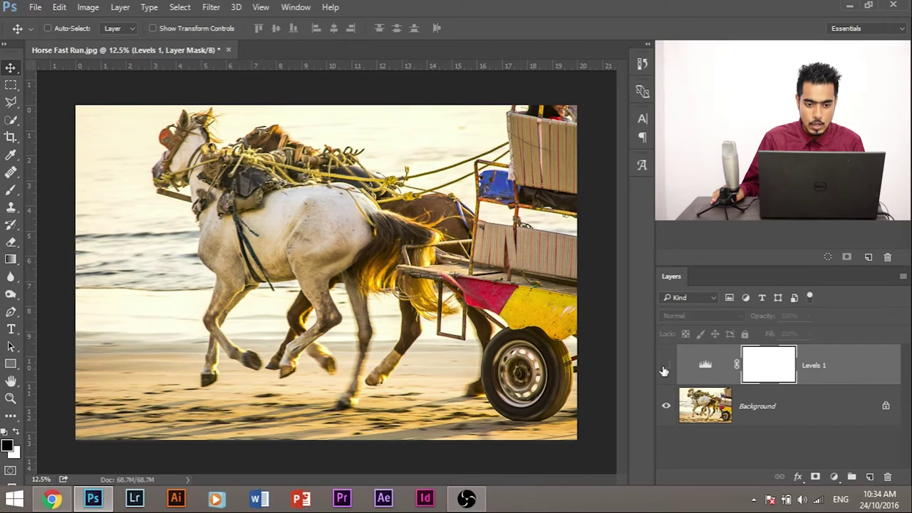
pyautogui.click(664, 368)
pyautogui.click(665, 369)
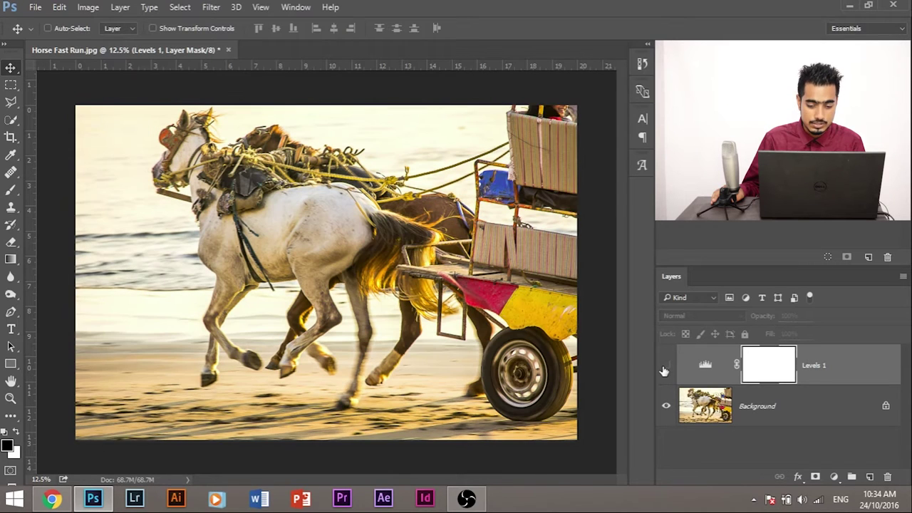
pyautogui.click(664, 369)
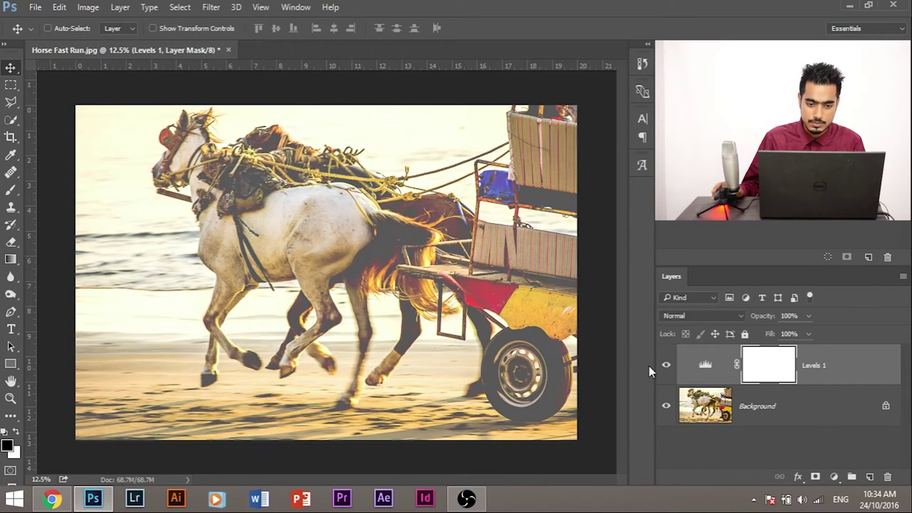
pyautogui.click(837, 475)
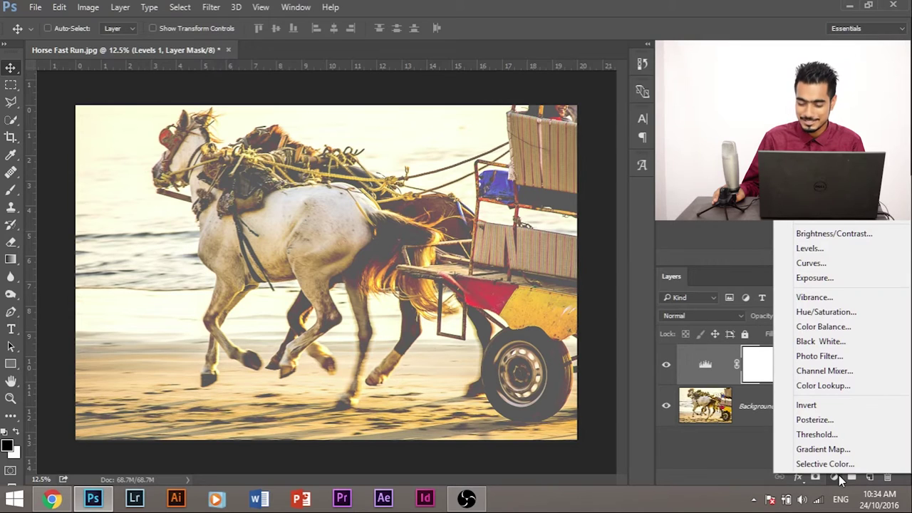
# Add a Curves layer, raising the Red midtones and pulling the Green midtones down.
pyautogui.click(828, 263)
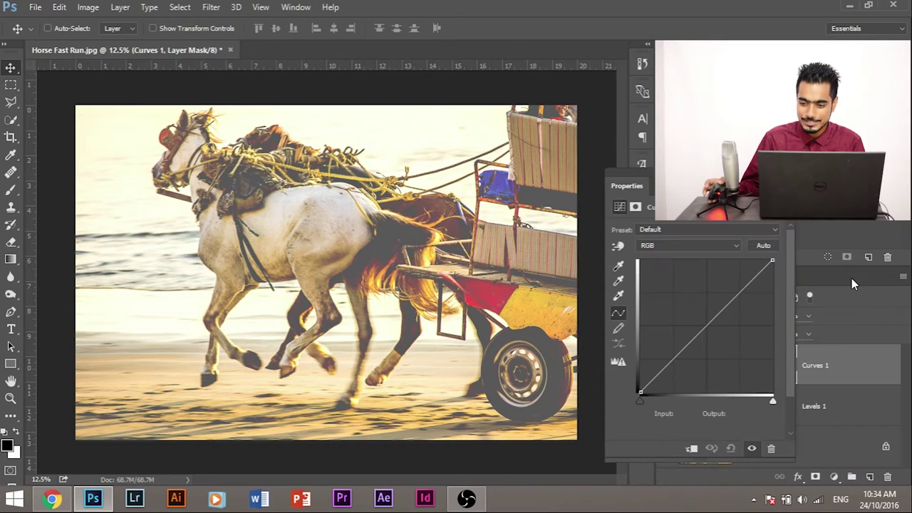
pyautogui.click(700, 246)
pyautogui.click(695, 266)
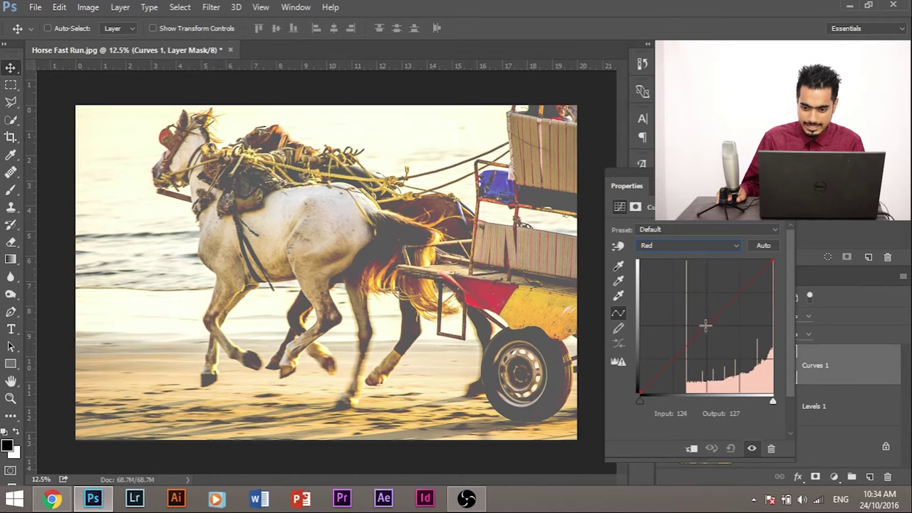
pyautogui.moveTo(706, 326); pyautogui.dragTo(701, 319)
pyautogui.click(711, 247)
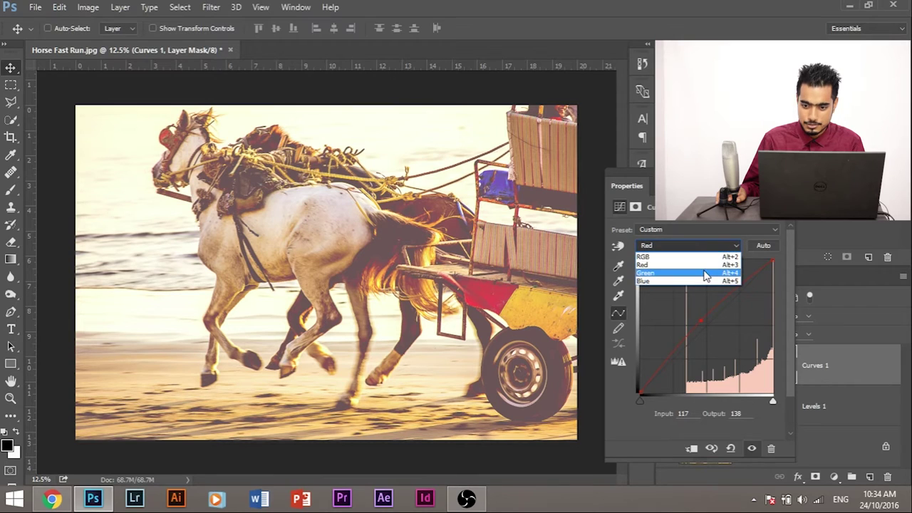
pyautogui.click(705, 274)
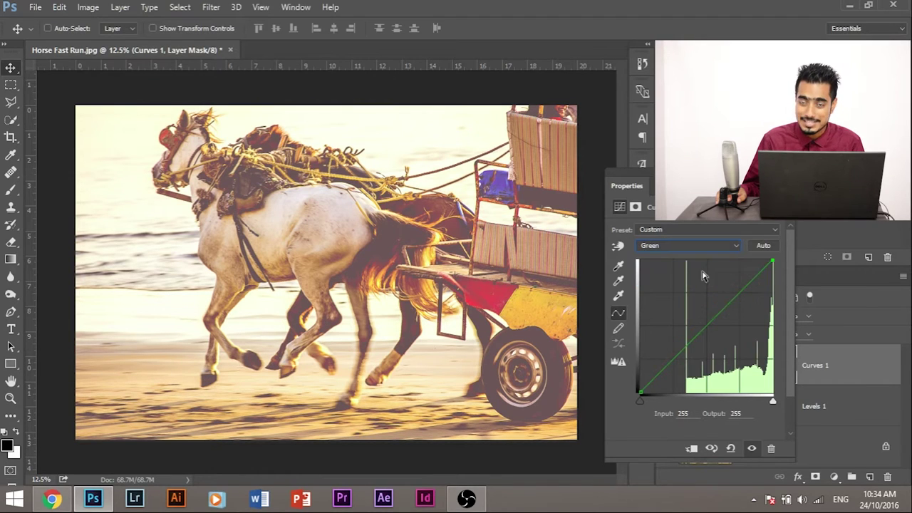
pyautogui.click(705, 324)
pyautogui.moveTo(705, 323); pyautogui.dragTo(711, 327)
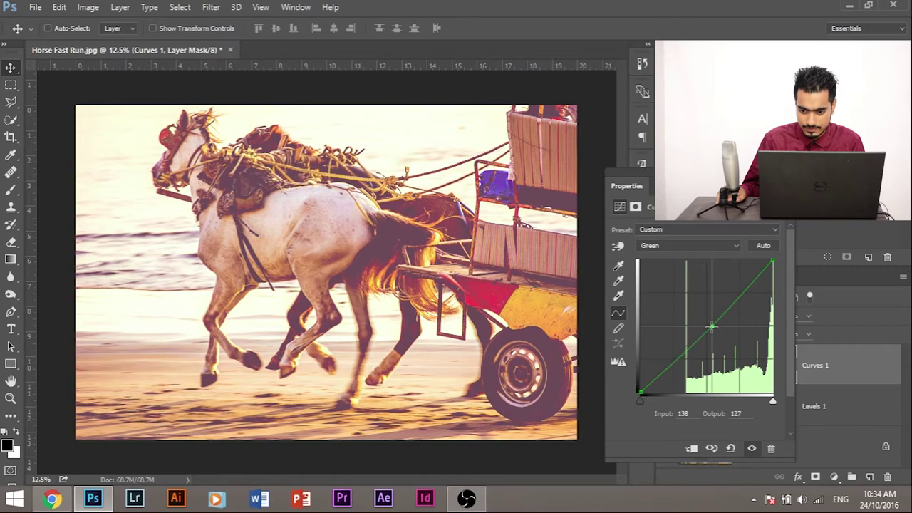
# Lift the Blue curve midtones slightly, leaving the combined RGB curve straight.
pyautogui.click(712, 246)
pyautogui.click(710, 282)
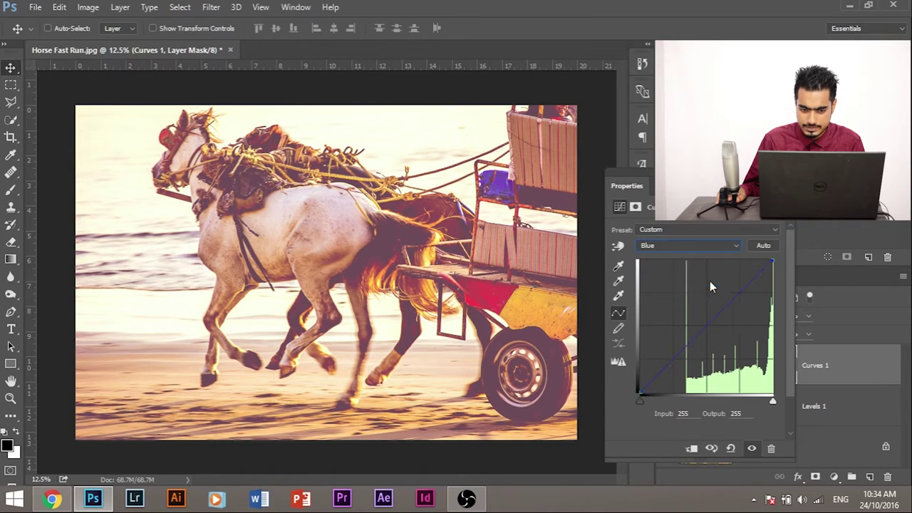
pyautogui.click(702, 320)
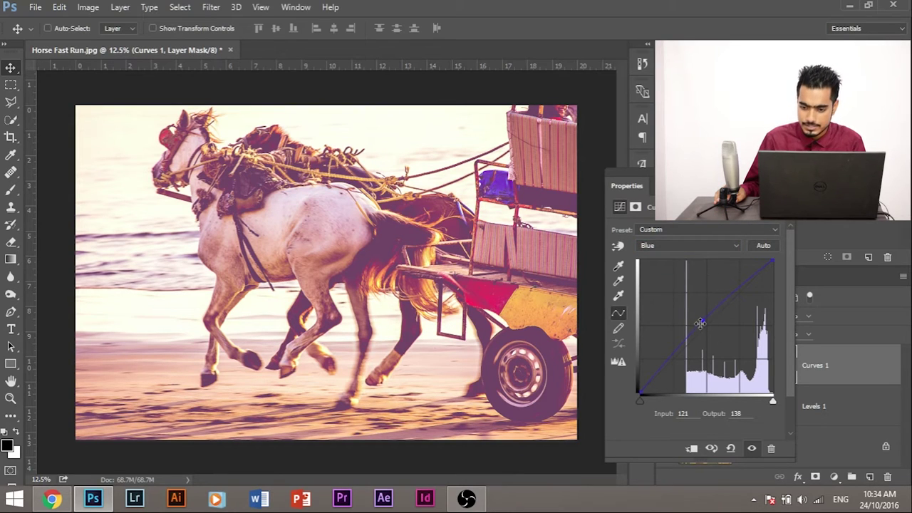
pyautogui.moveTo(701, 319); pyautogui.dragTo(703, 324)
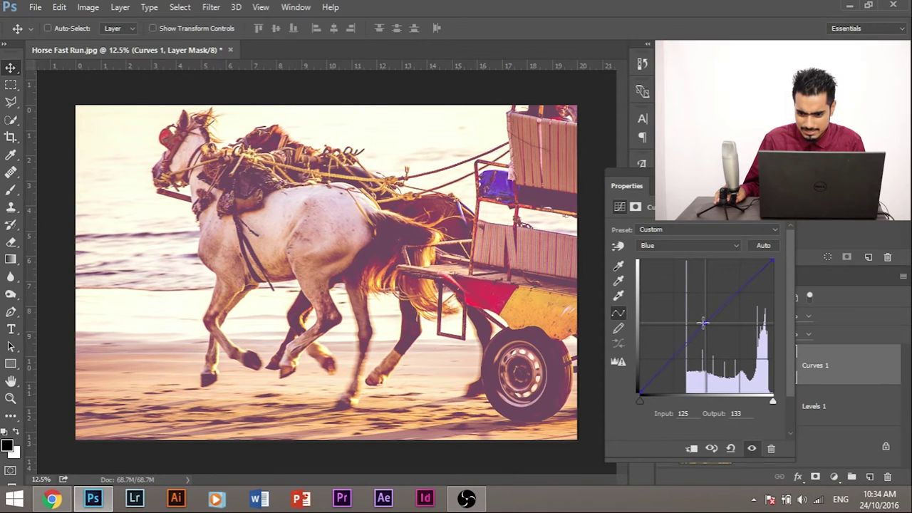
pyautogui.click(697, 246)
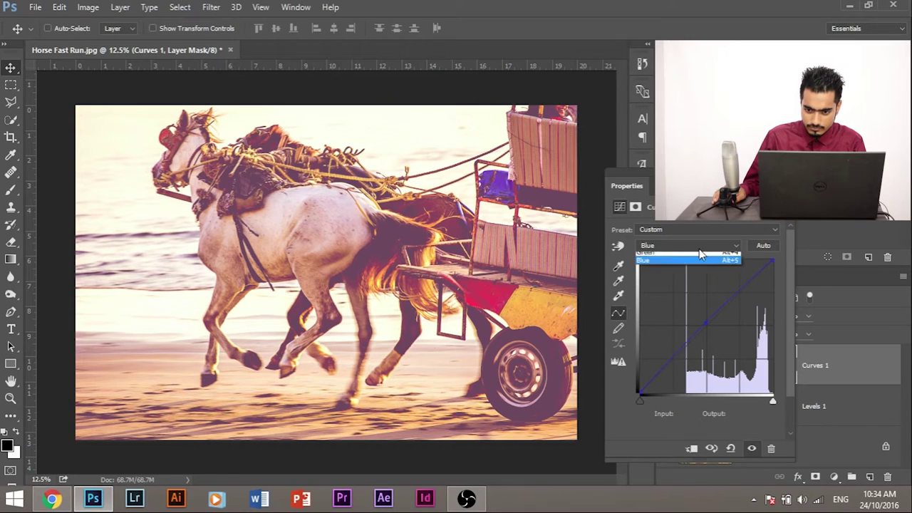
pyautogui.click(686, 260)
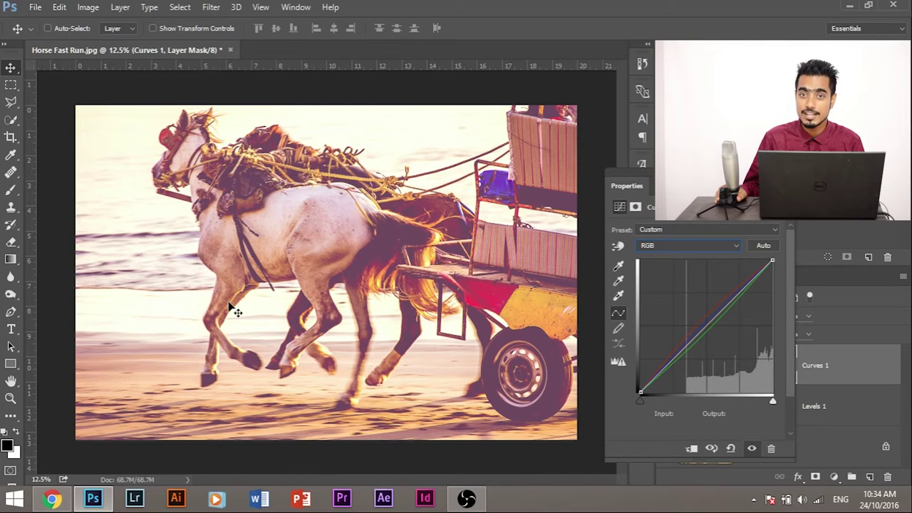
pyautogui.moveTo(707, 326); pyautogui.dragTo(697, 320)
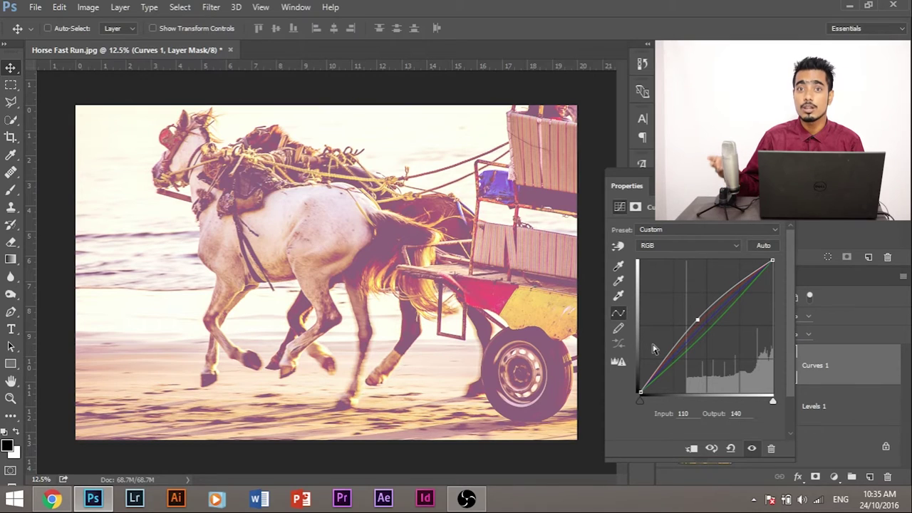
pyautogui.keyDown('ctrl'); pyautogui.click(697, 320); pyautogui.keyUp('ctrl')
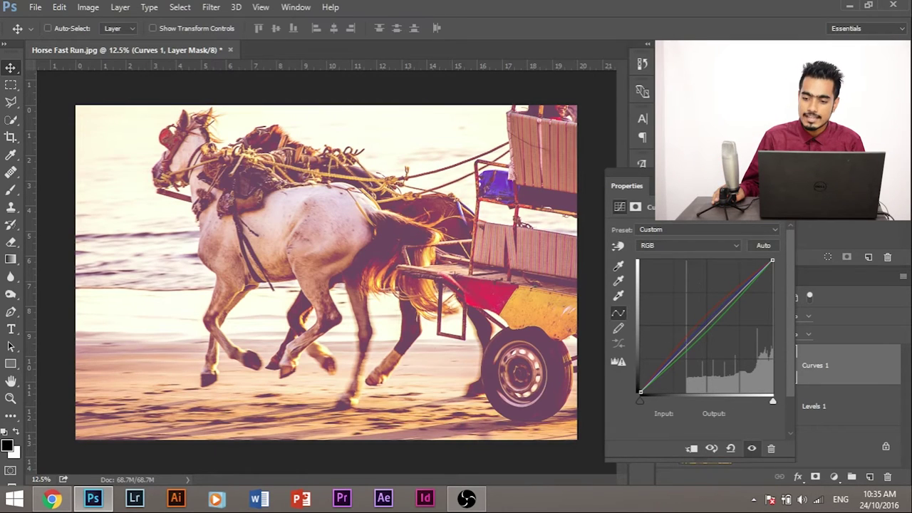
pyautogui.click(834, 378)
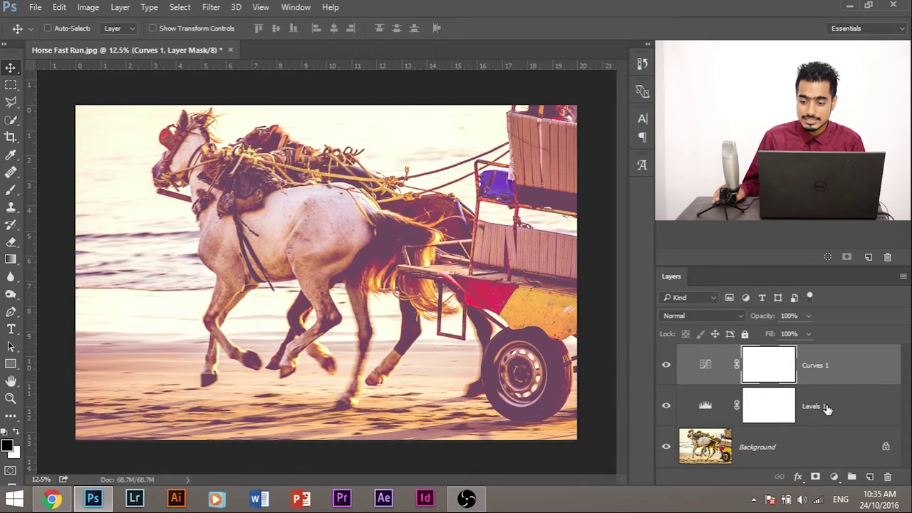
# Create Vibrance 1 above Curves 1 with Vibrance +51 and Saturation entered as 0.
pyautogui.click(833, 477)
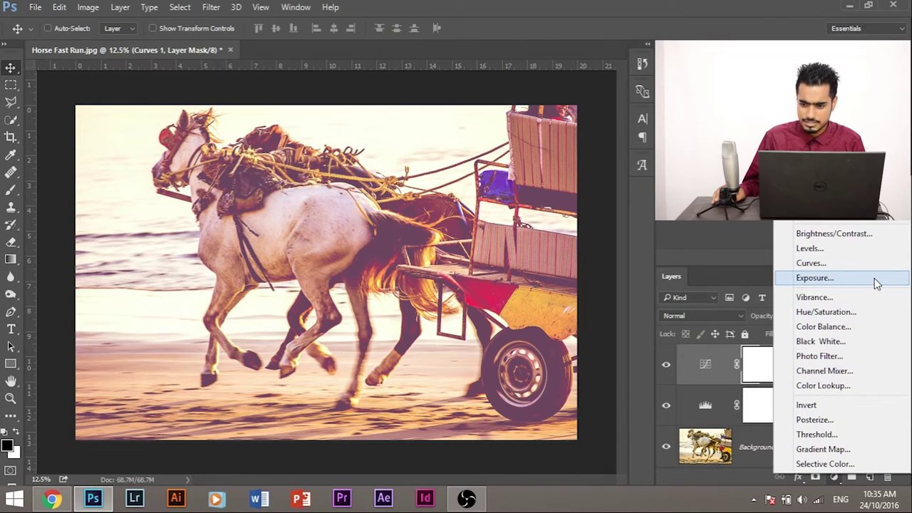
pyautogui.click(875, 302)
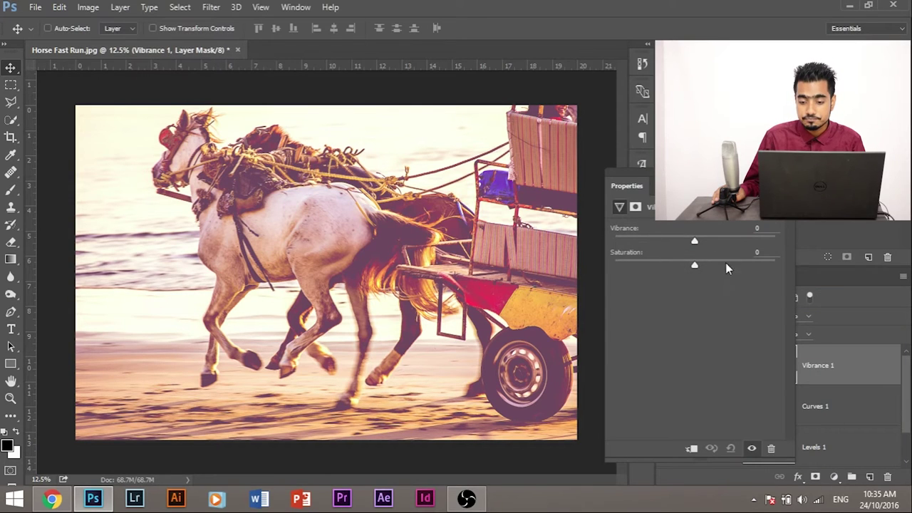
pyautogui.moveTo(695, 241); pyautogui.dragTo(735, 242)
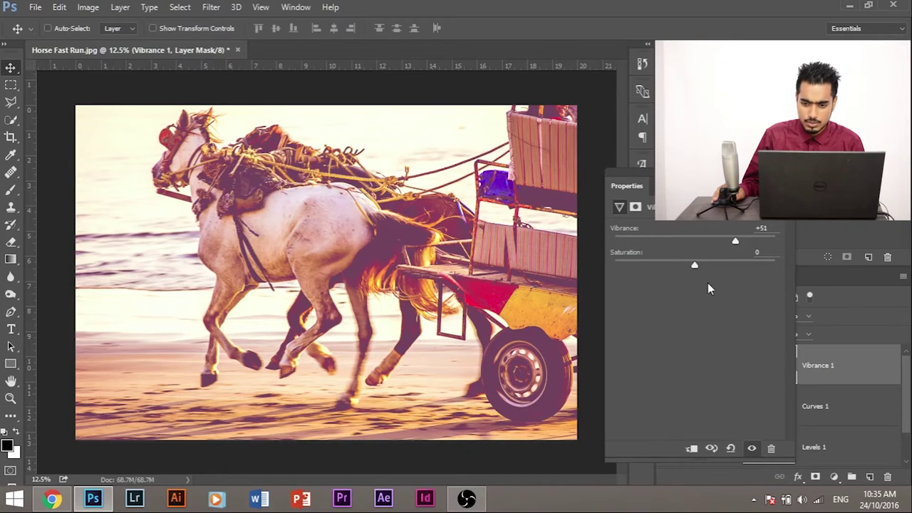
pyautogui.moveTo(696, 267)
pyautogui.mouseDown()
pyautogui.moveTo(715, 265)
pyautogui.moveTo(692, 269)
pyautogui.mouseUp()
pyautogui.click(708, 252)
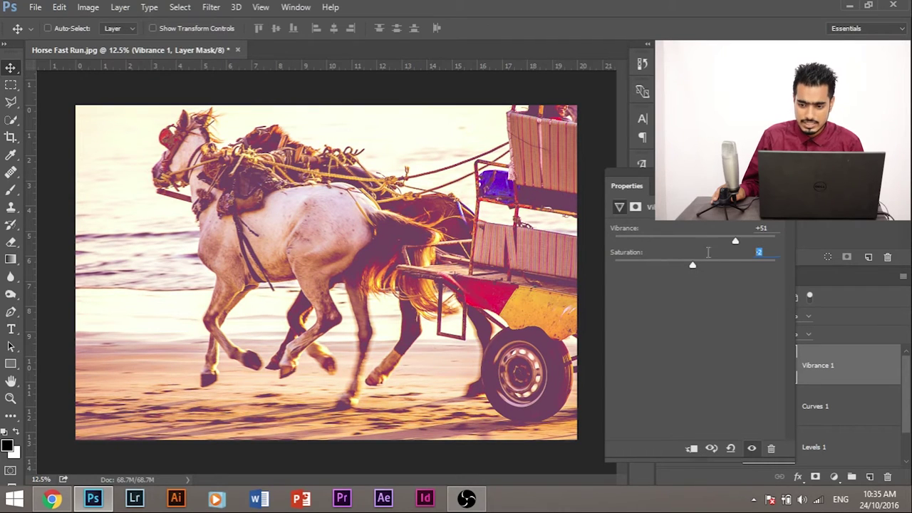
pyautogui.write('0')
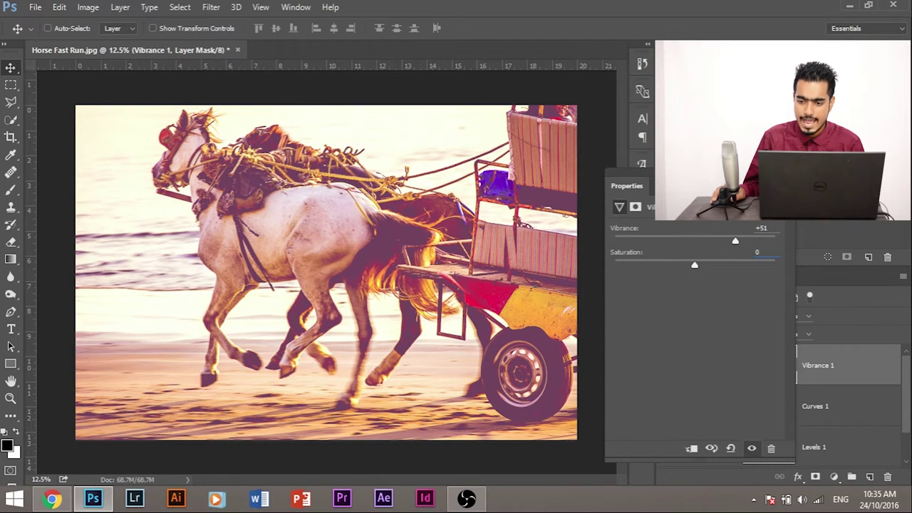
pyautogui.press('Return')
pyautogui.click(834, 476)
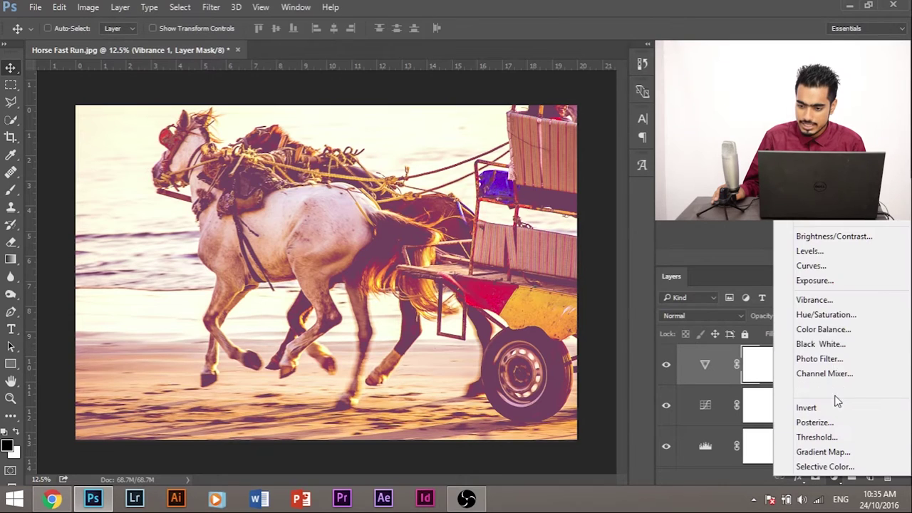
# Add Color Balance 1 and set its Highlights Cyan–Red value to -2.
pyautogui.click(835, 330)
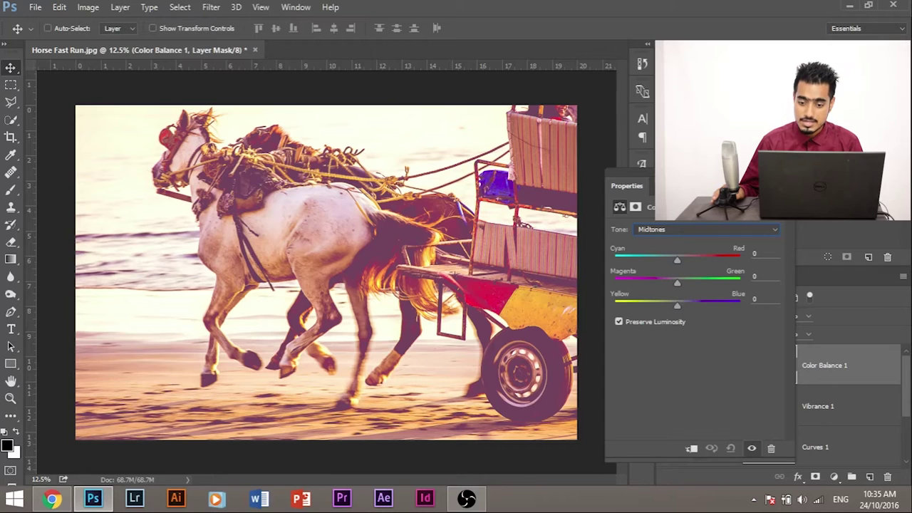
pyautogui.click(657, 232)
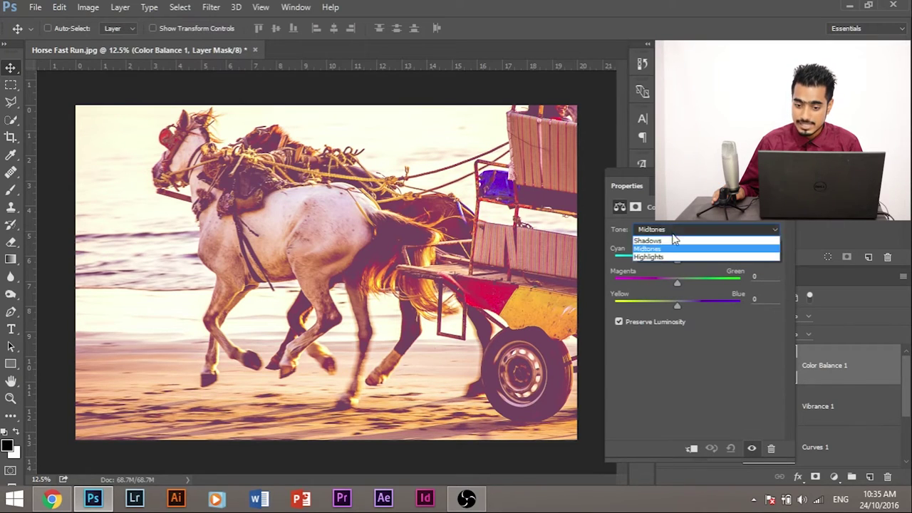
pyautogui.click(672, 236)
pyautogui.click(672, 229)
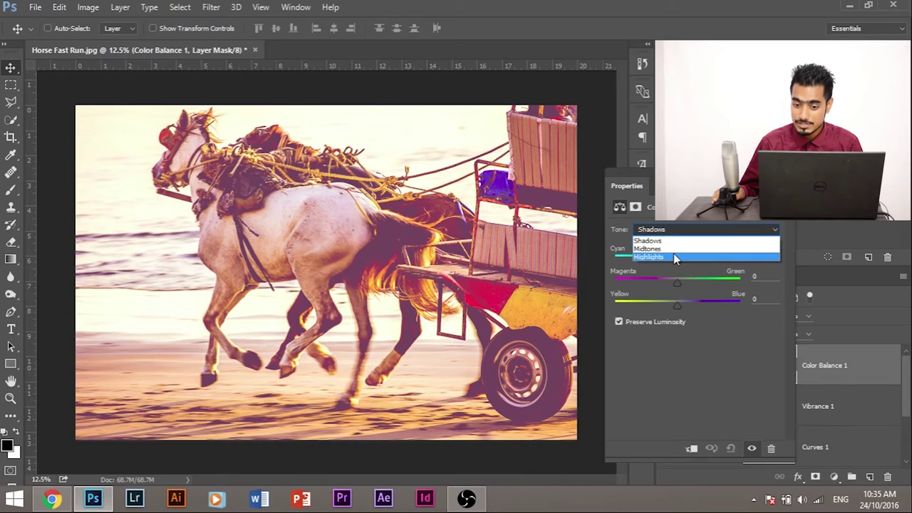
pyautogui.click(673, 255)
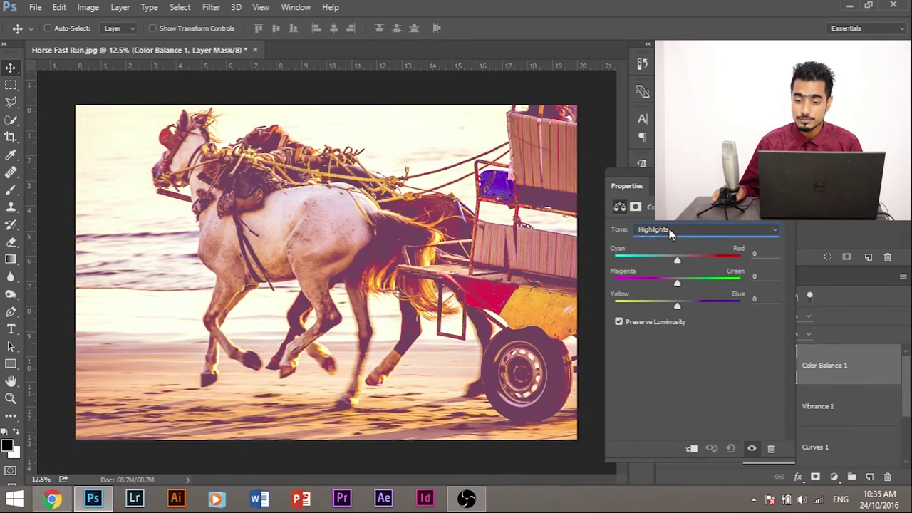
pyautogui.click(669, 228)
pyautogui.click(674, 257)
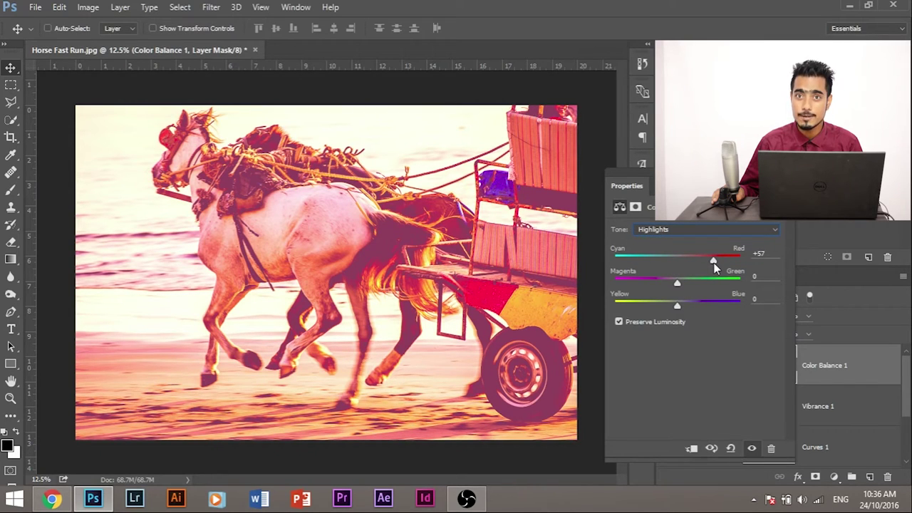
pyautogui.click(675, 260)
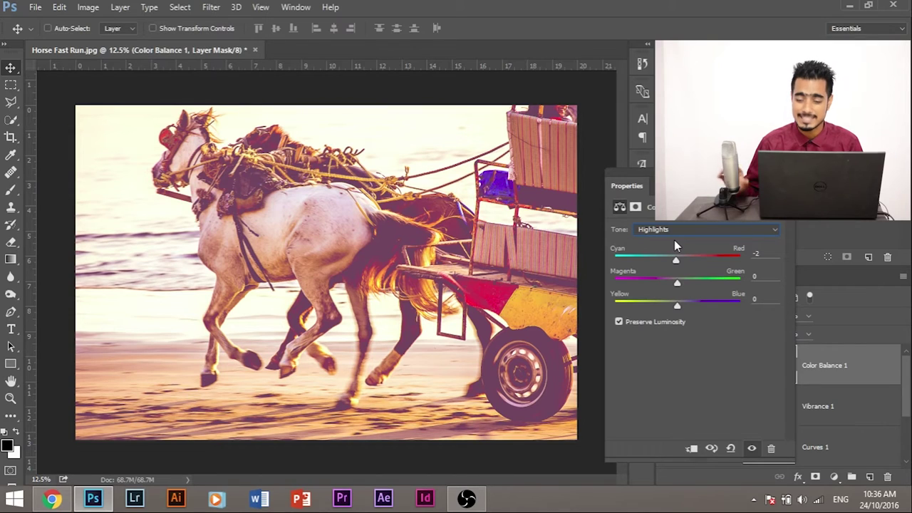
pyautogui.click(684, 230)
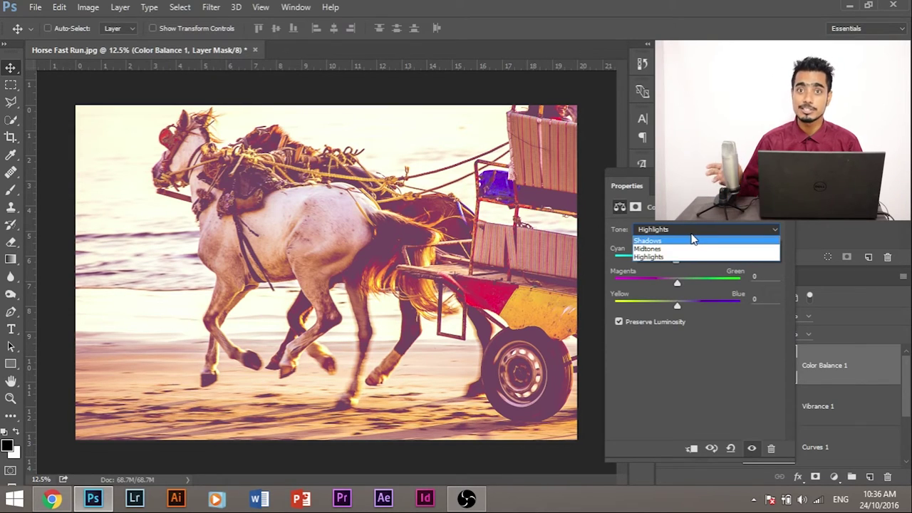
# Set the Color Balance Shadows to +13 red, +7 and -14 yellow-blue.
pyautogui.click(675, 241)
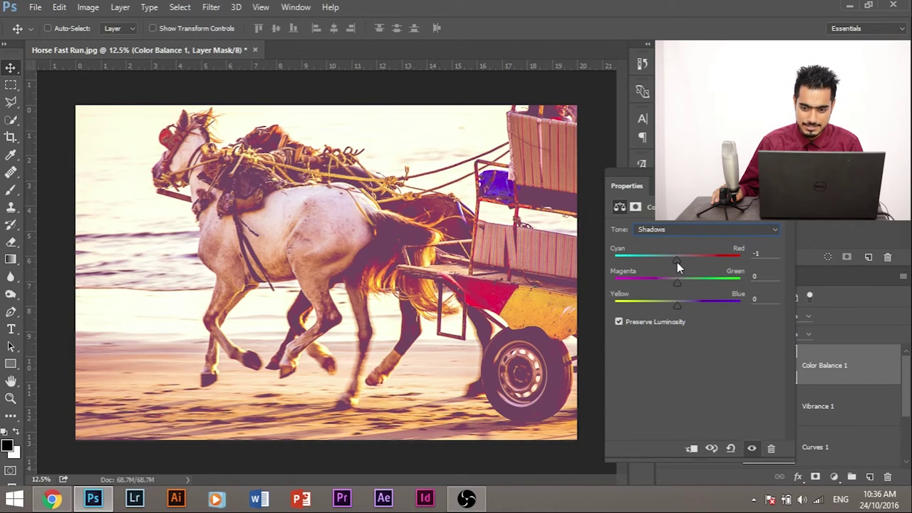
pyautogui.moveTo(678, 262)
pyautogui.mouseDown()
pyautogui.moveTo(698, 264)
pyautogui.moveTo(676, 268)
pyautogui.moveTo(689, 268)
pyautogui.mouseUp()
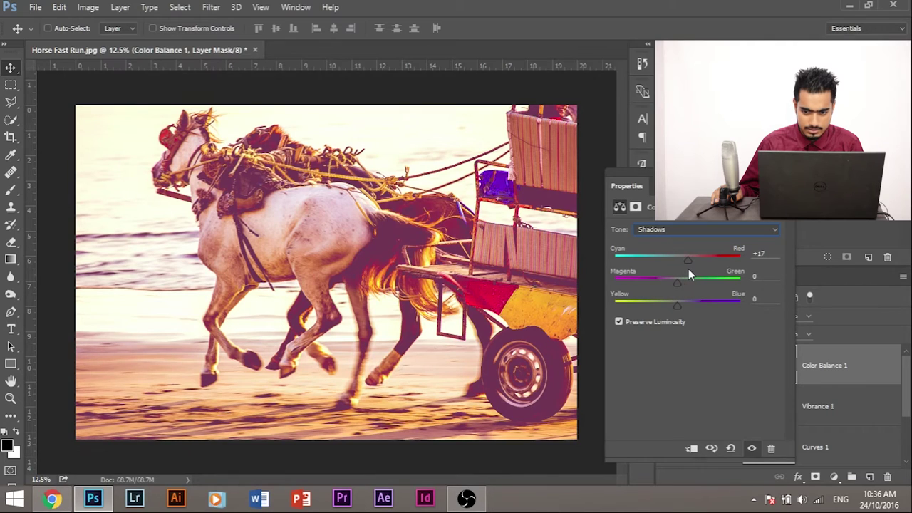
pyautogui.moveTo(682, 278); pyautogui.dragTo(669, 306)
pyautogui.click(681, 231)
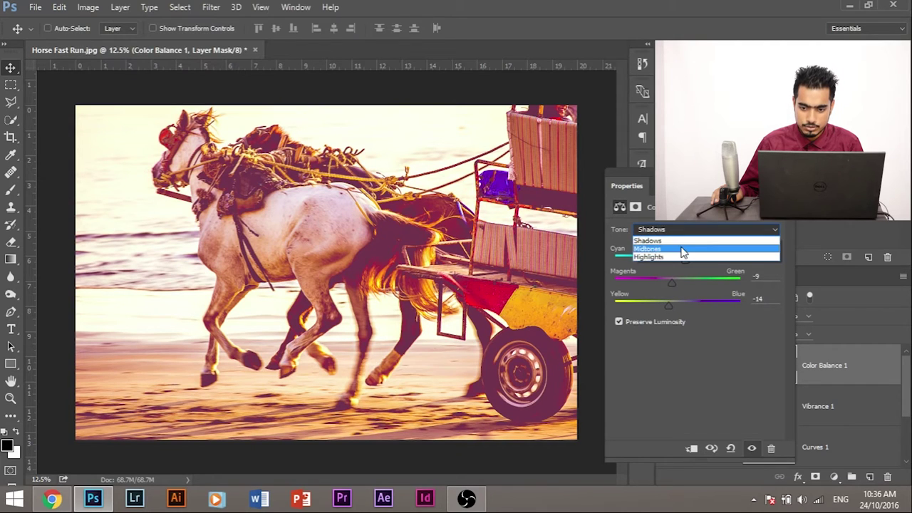
# Set the Color Balance Midtones to +16 red, -14 magenta and -11 yellow.
pyautogui.click(682, 249)
pyautogui.moveTo(675, 307); pyautogui.dragTo(680, 283)
pyautogui.click(677, 229)
pyautogui.click(678, 238)
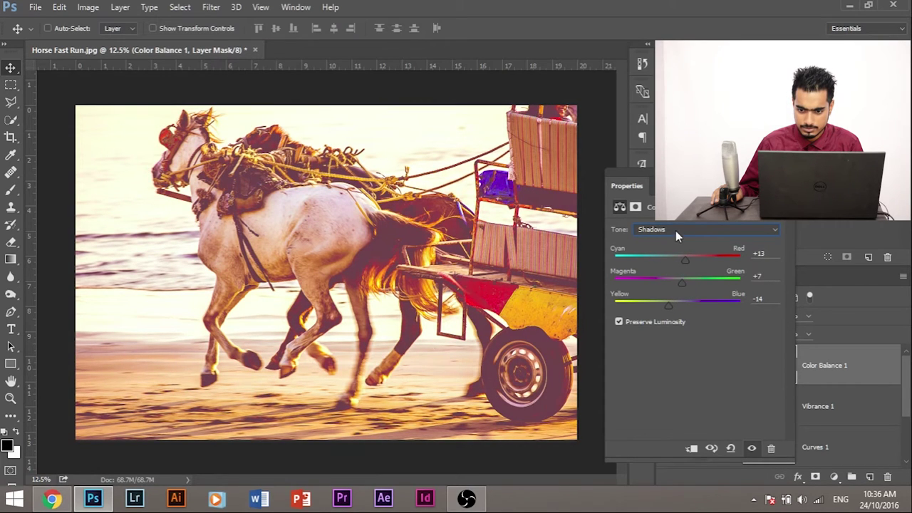
pyautogui.click(675, 230)
pyautogui.click(679, 253)
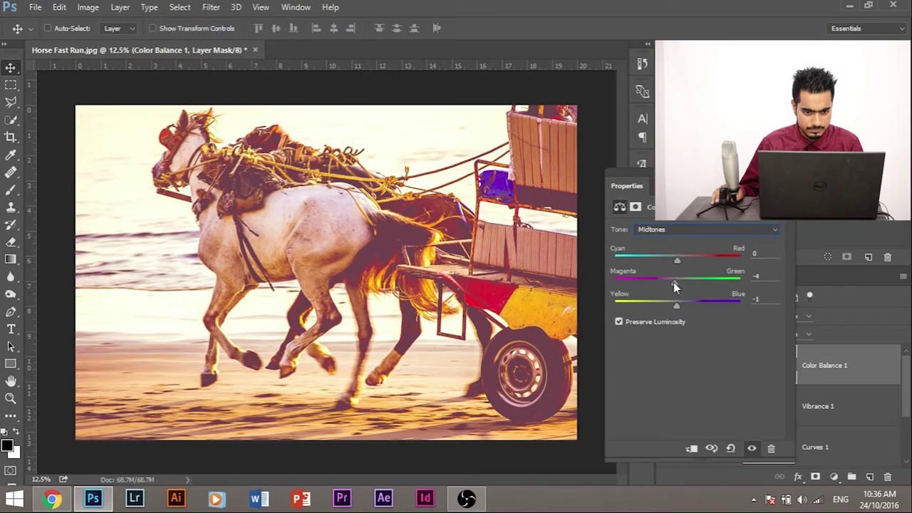
pyautogui.moveTo(674, 284); pyautogui.dragTo(690, 261)
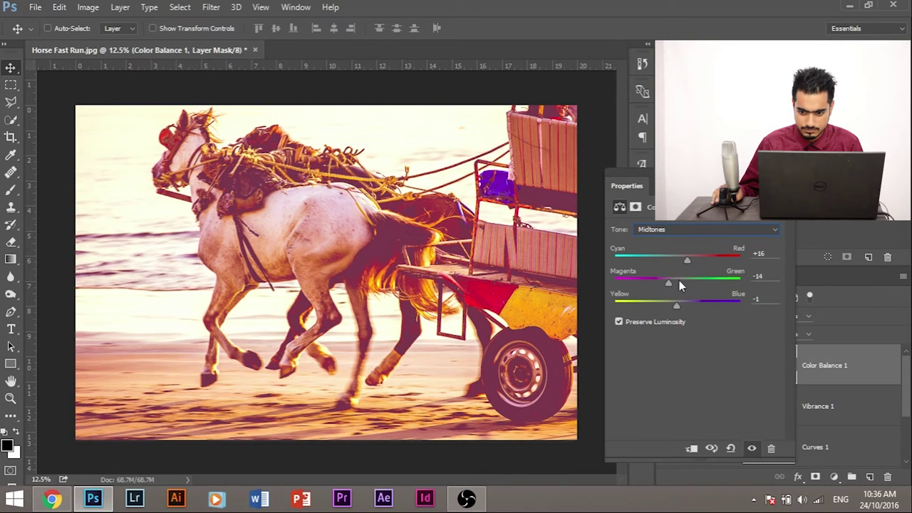
pyautogui.moveTo(677, 305); pyautogui.dragTo(669, 304)
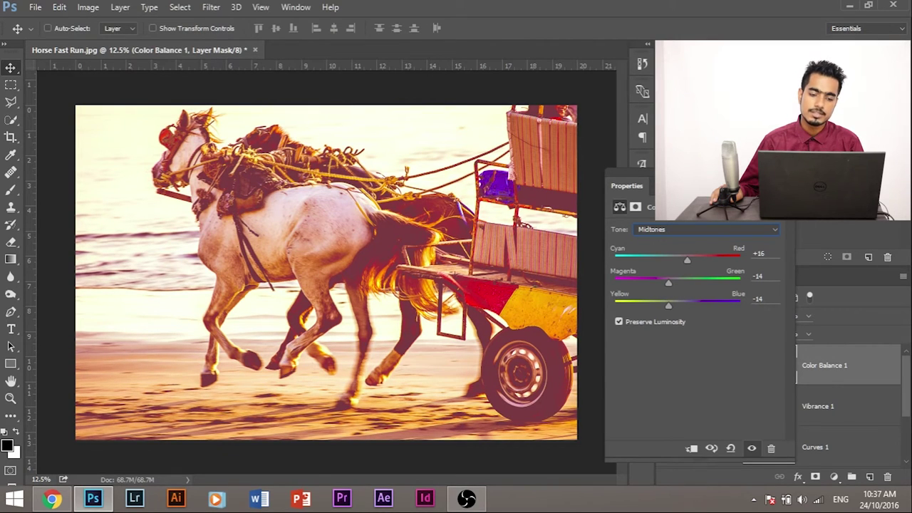
pyautogui.moveTo(671, 304); pyautogui.dragTo(671, 310)
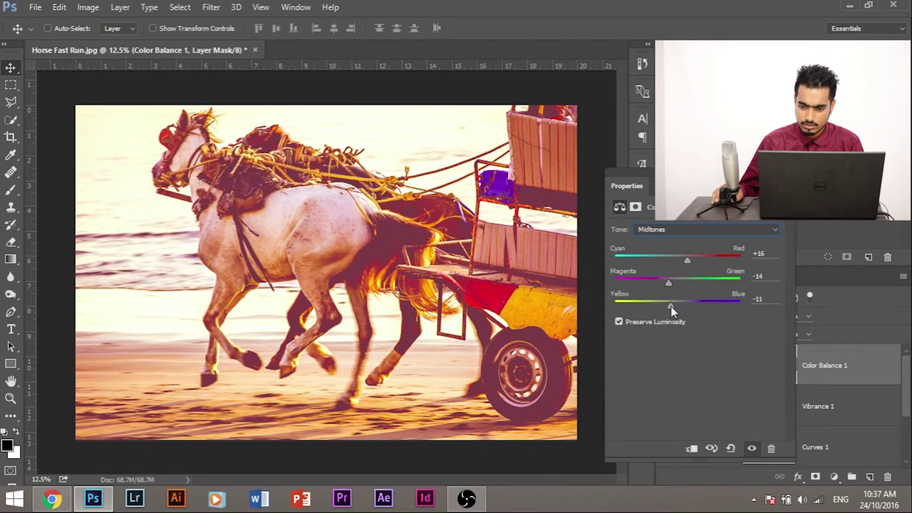
pyautogui.click(787, 175)
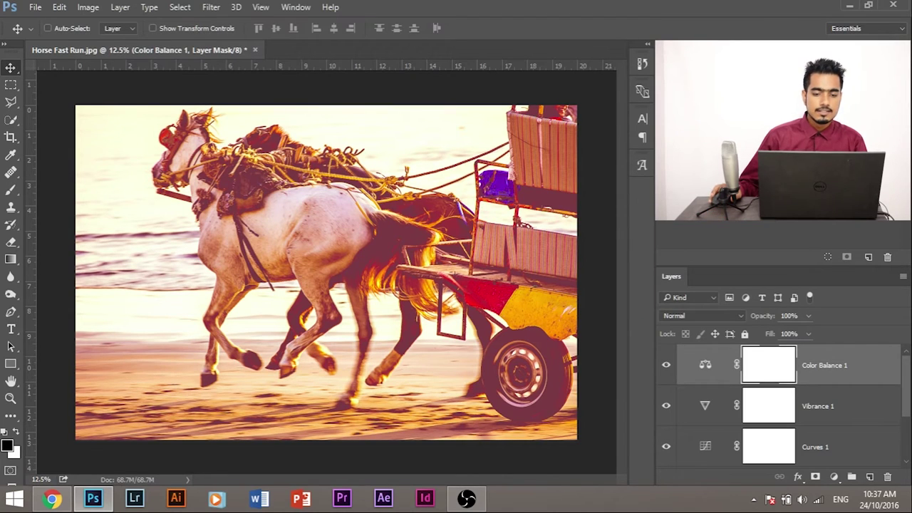
# Add a trial Selective Color adjustment layer, then delete it.
pyautogui.click(834, 477)
pyautogui.click(862, 456)
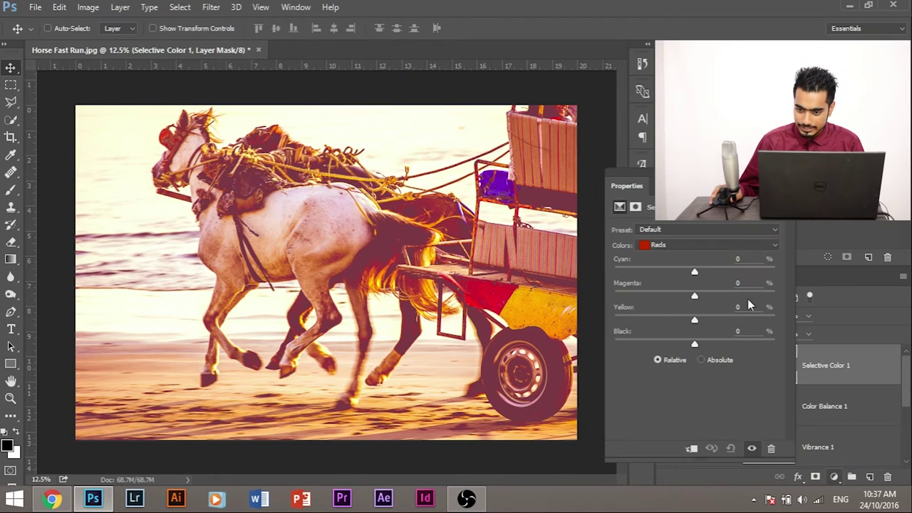
pyautogui.click(809, 370)
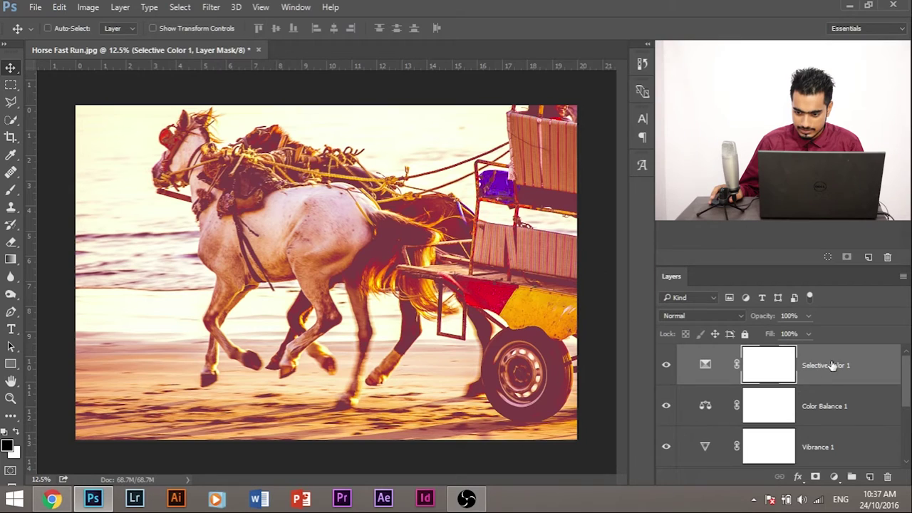
pyautogui.press('Delete')
# Try a Photo Filter layer at about 62% density, then discard it.
pyautogui.click(833, 477)
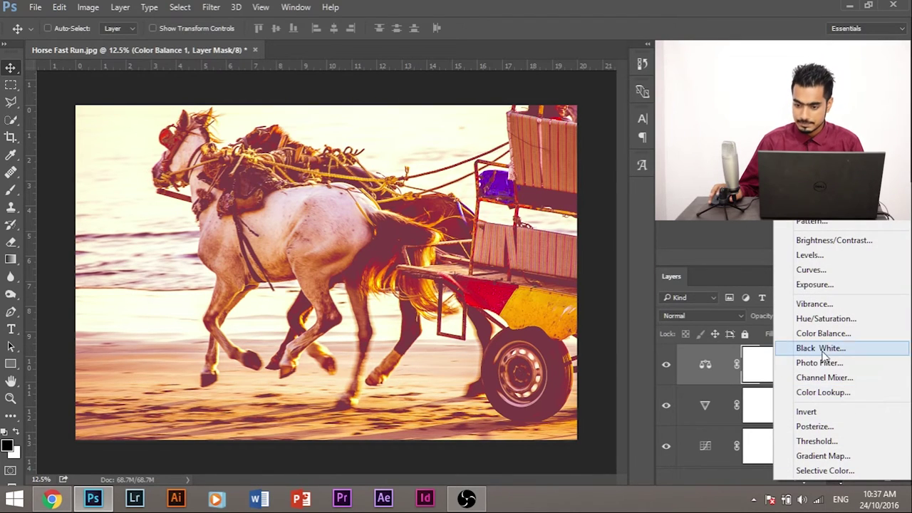
pyautogui.click(841, 360)
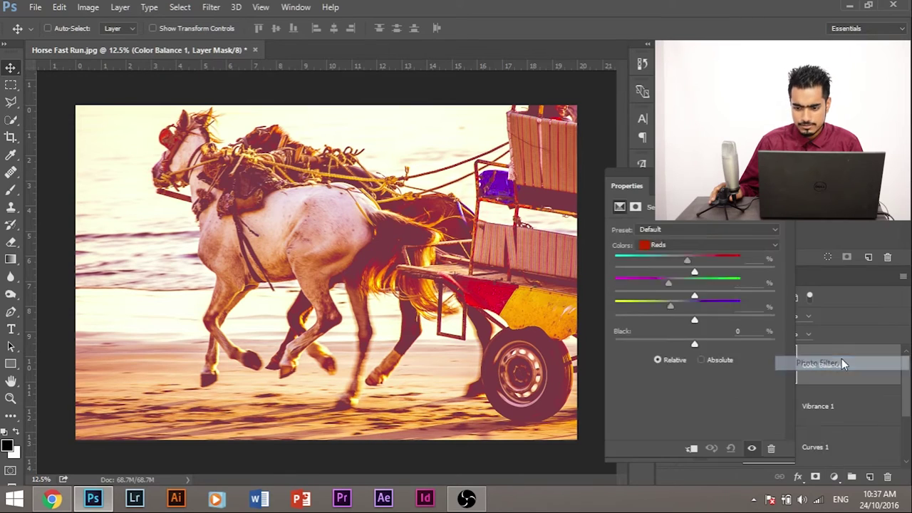
pyautogui.moveTo(651, 280); pyautogui.dragTo(714, 288)
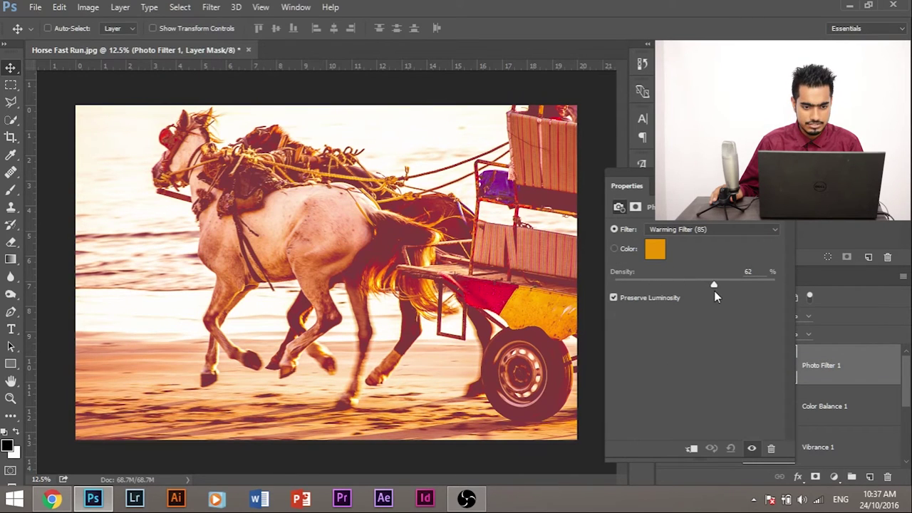
pyautogui.click(656, 248)
pyautogui.moveTo(586, 183); pyautogui.dragTo(509, 300)
pyautogui.click(651, 278)
pyautogui.click(603, 225)
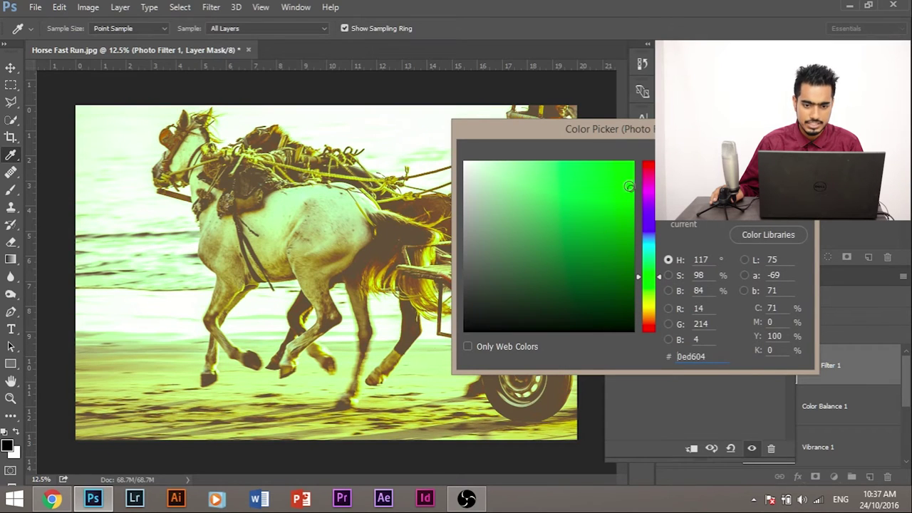
pyautogui.click(773, 167)
pyautogui.moveTo(825, 366); pyautogui.dragTo(887, 477)
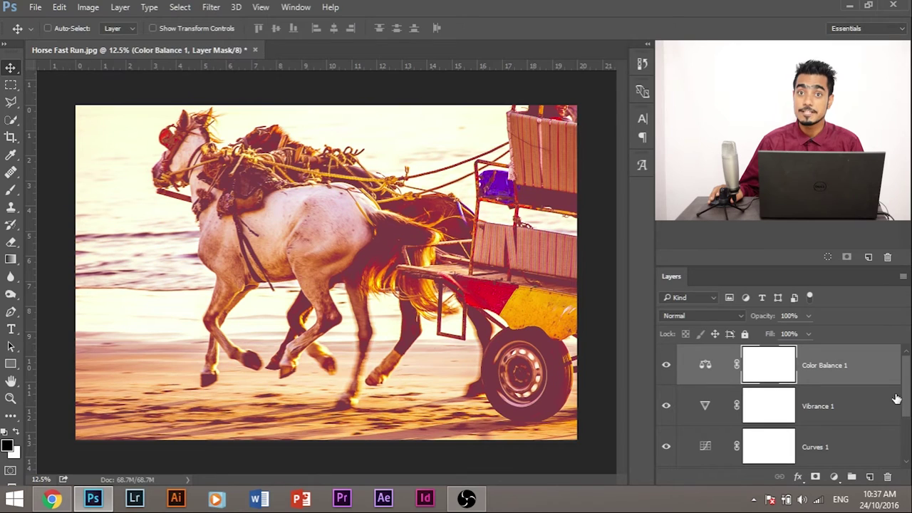
# Add a Posterize layer set to 14 levels, then delete it.
pyautogui.click(832, 480)
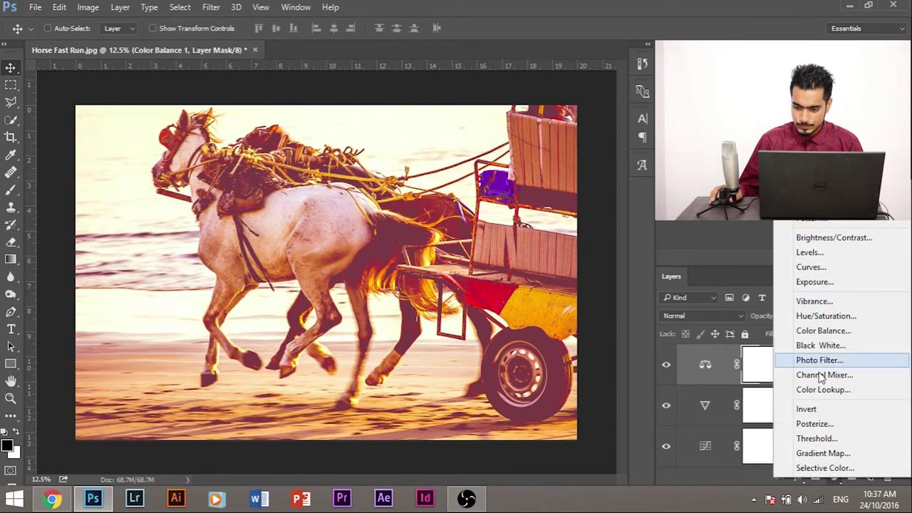
pyautogui.click(841, 426)
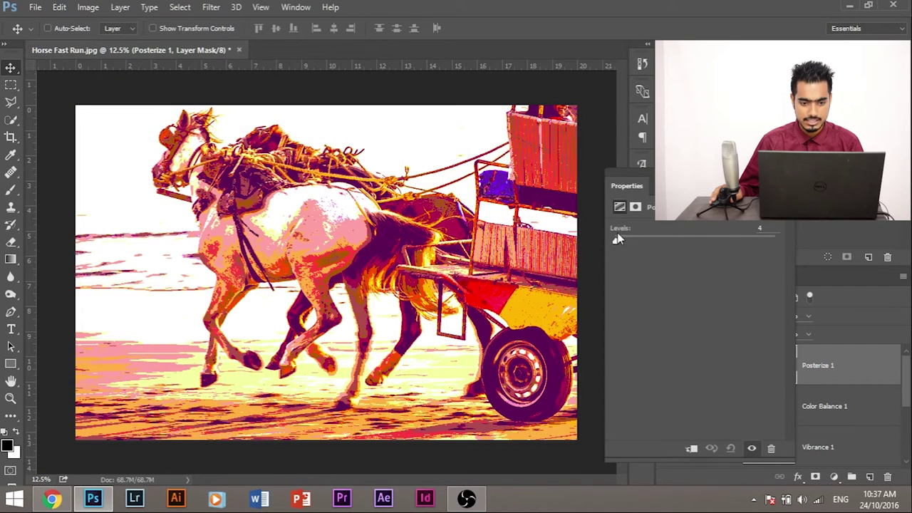
pyautogui.moveTo(616, 240); pyautogui.dragTo(679, 240)
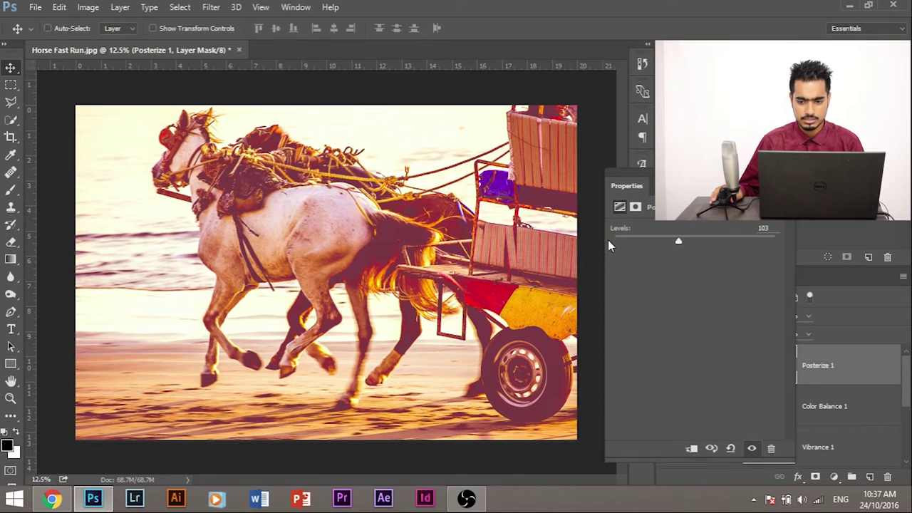
pyautogui.click(610, 241)
pyautogui.click(621, 242)
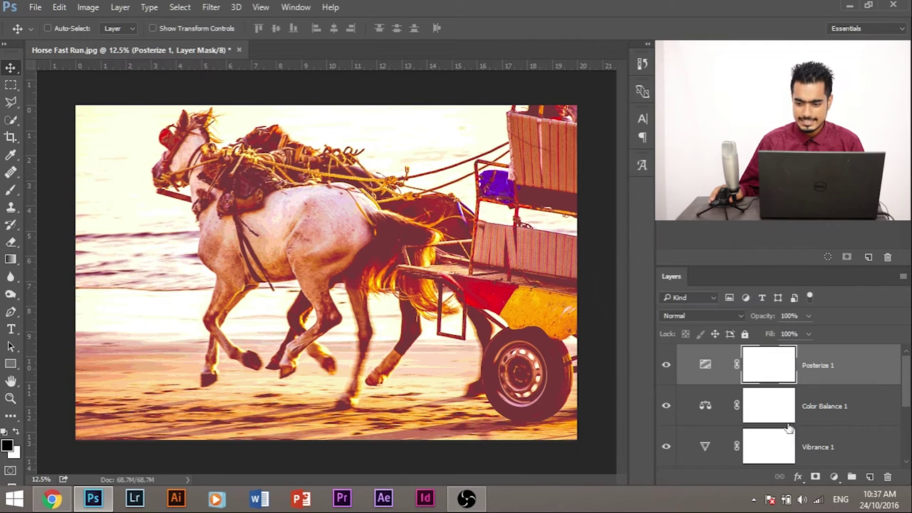
pyautogui.press('Delete')
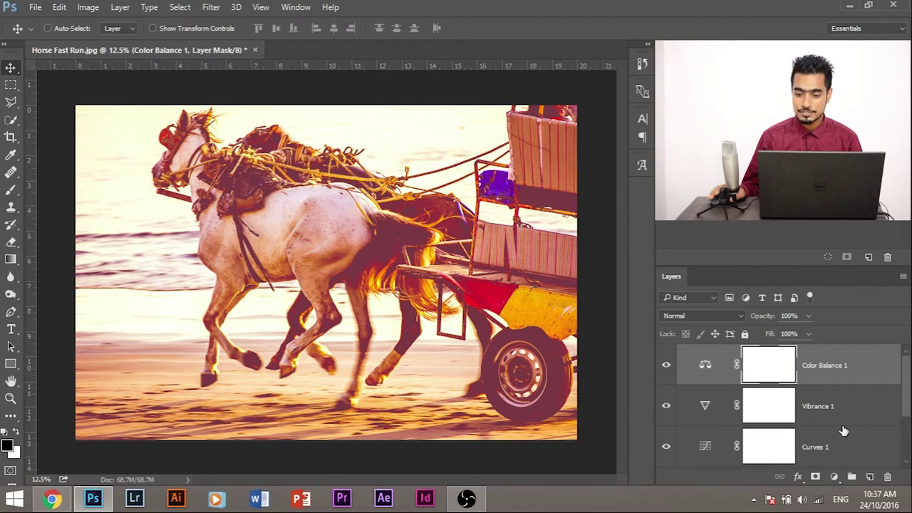
# Select Color Balance 1 through Levels 1 and group them into Group 1 with Ctrl+G.
pyautogui.scroll(-2, 842, 428)
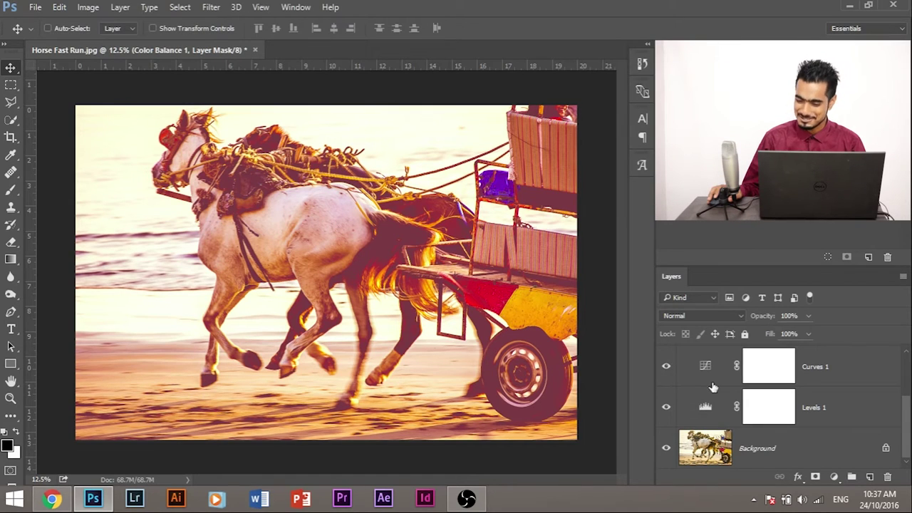
pyautogui.scroll(2, 841, 443)
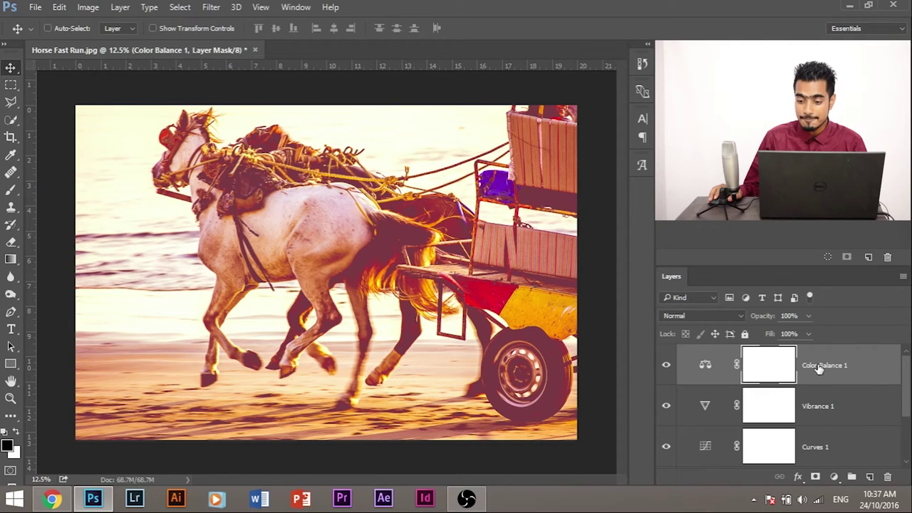
pyautogui.scroll(-2, 820, 381)
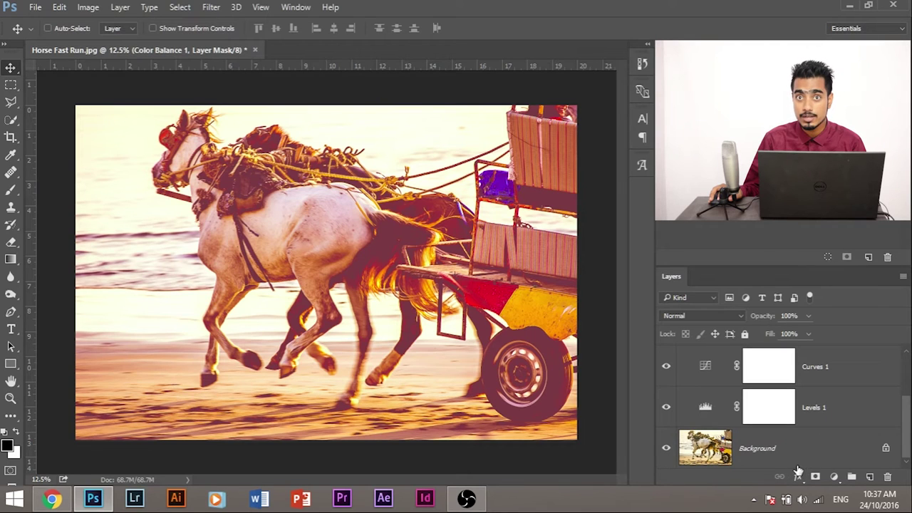
pyautogui.keyDown('shift'); pyautogui.click(820, 418); pyautogui.keyUp('shift')
pyautogui.scroll(2, 812, 411)
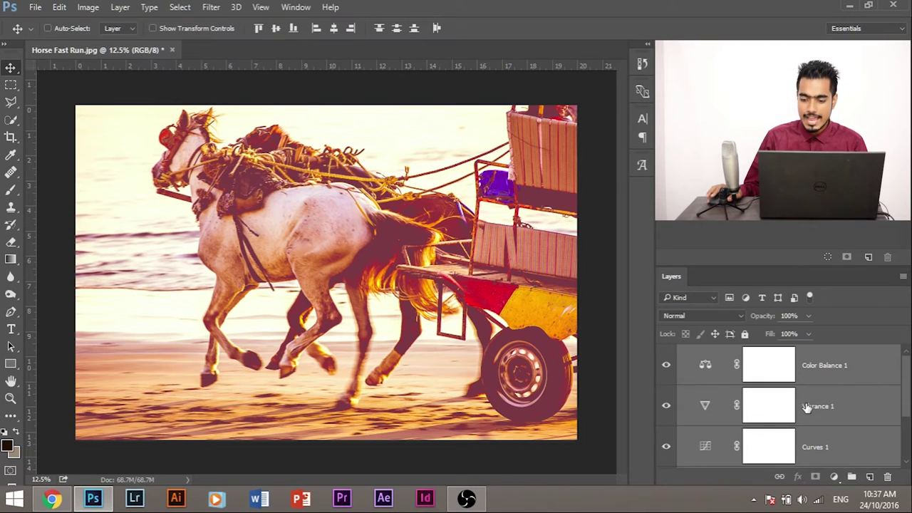
pyautogui.press('ctrl')
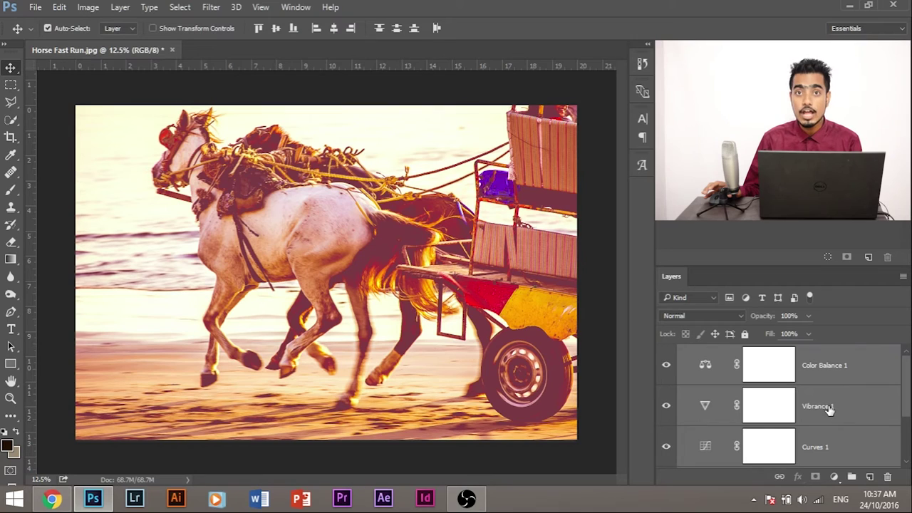
pyautogui.hotkey('ctrl', 'g')
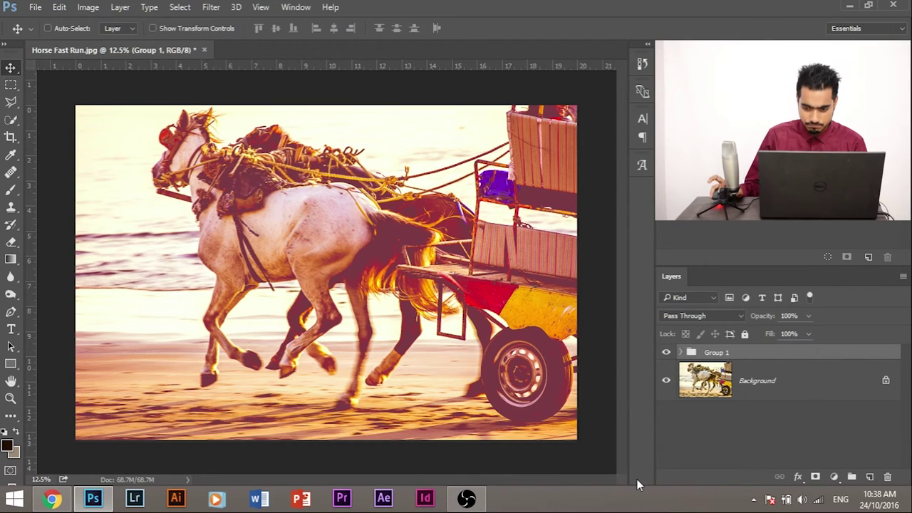
pyautogui.click(665, 352)
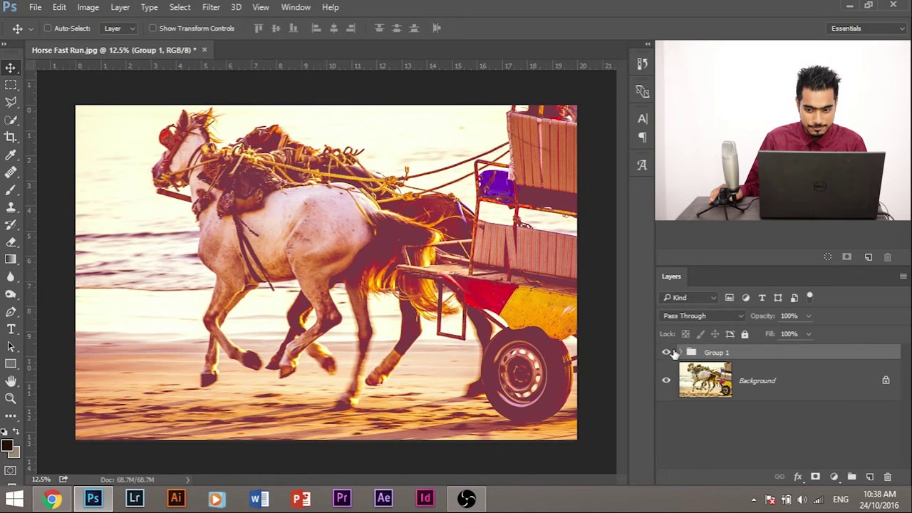
pyautogui.click(681, 352)
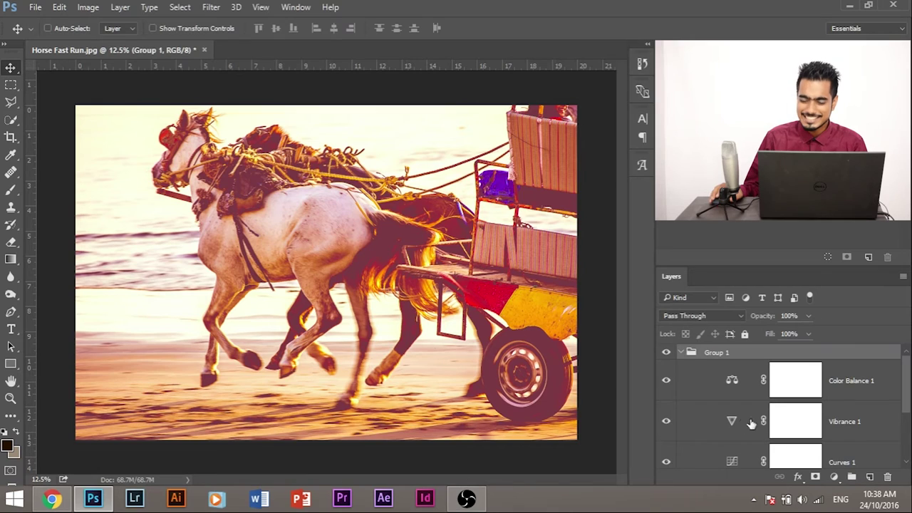
pyautogui.scroll(-3, 769, 412)
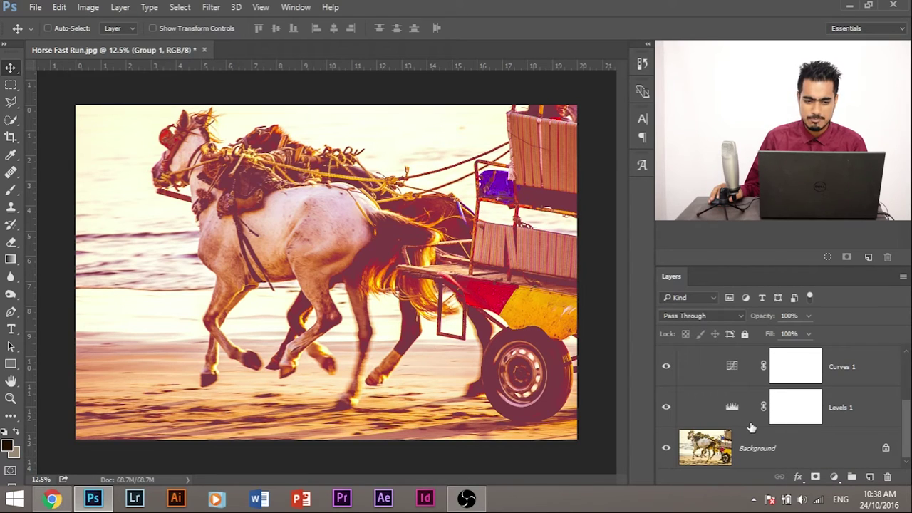
# Lower the Levels 1 midtone gamma to 0.39, then compare Group 1 on and off.
pyautogui.doubleClick(731, 406)
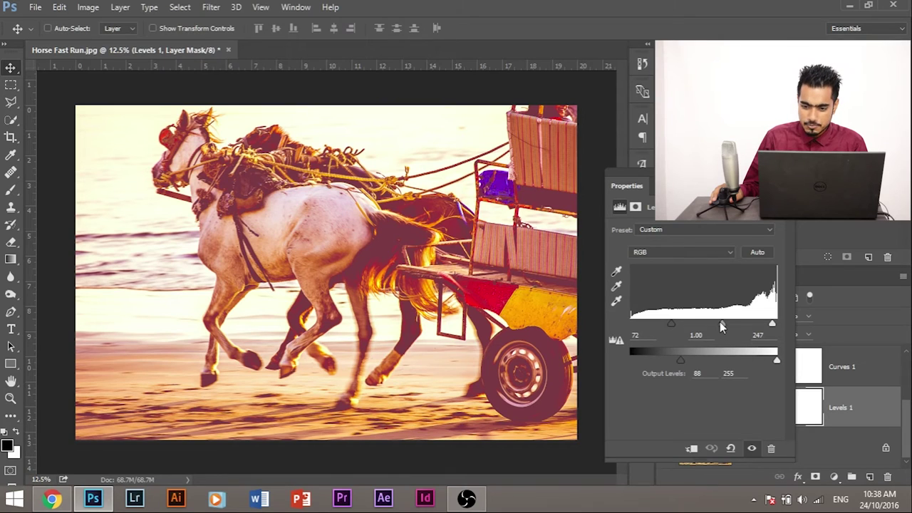
pyautogui.moveTo(721, 323)
pyautogui.mouseDown()
pyautogui.moveTo(758, 326)
pyautogui.moveTo(741, 330)
pyautogui.moveTo(750, 339)
pyautogui.moveTo(774, 328)
pyautogui.moveTo(739, 320)
pyautogui.mouseUp()
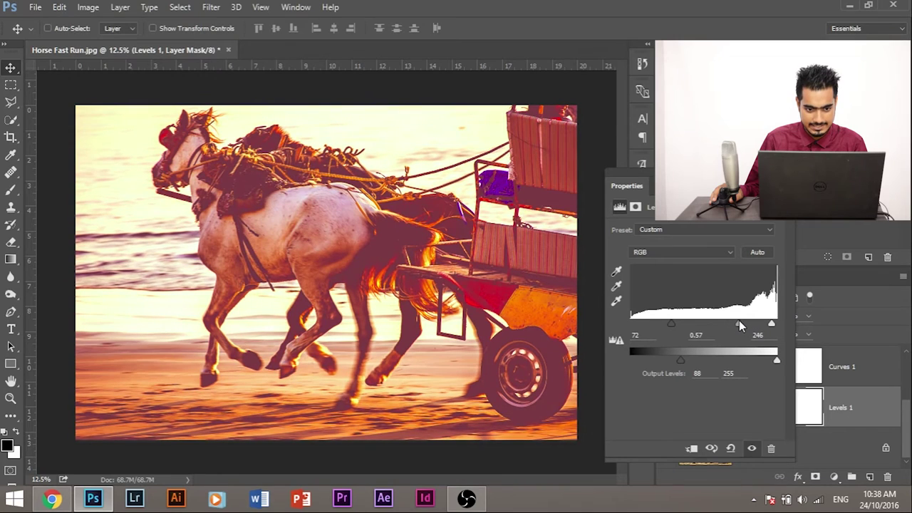
pyautogui.click(791, 177)
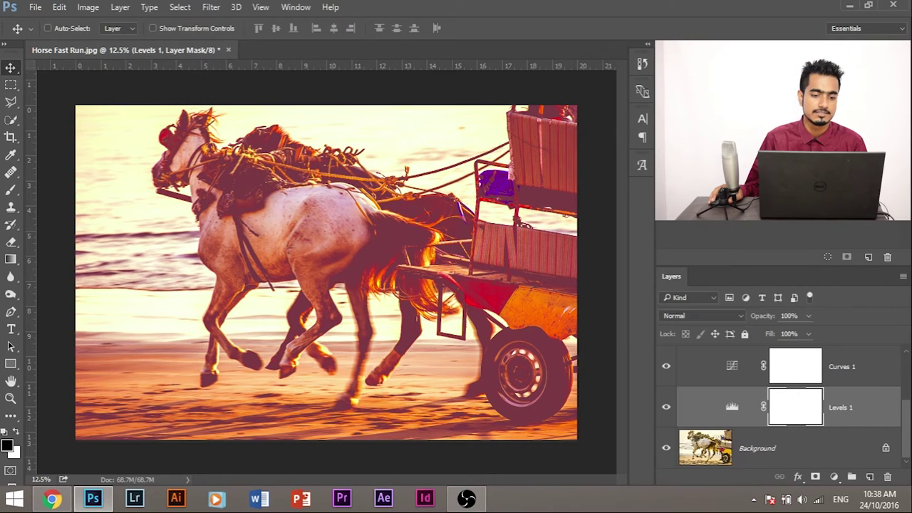
pyautogui.doubleClick(732, 406)
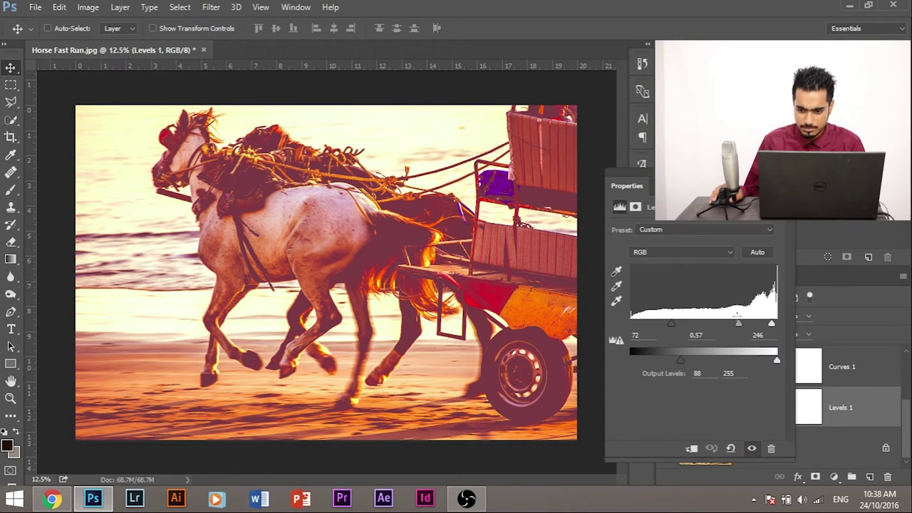
pyautogui.moveTo(742, 323); pyautogui.dragTo(747, 321)
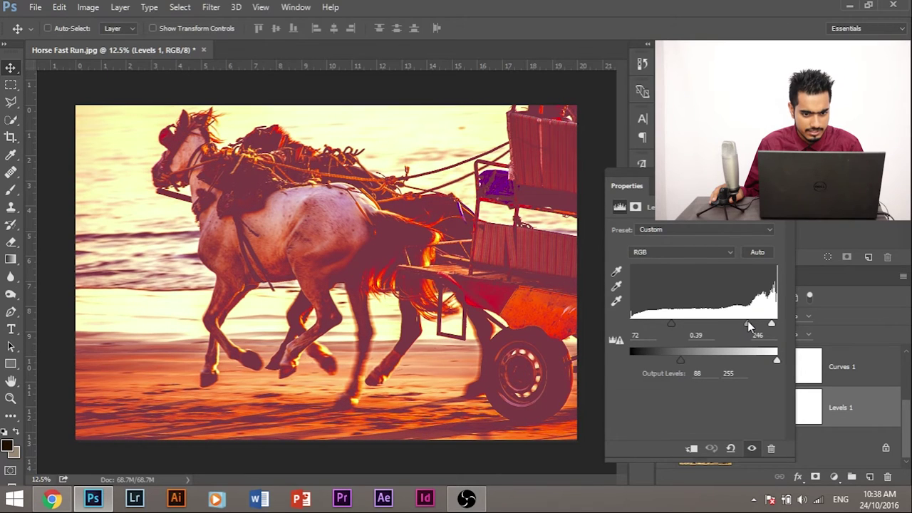
pyautogui.click(791, 177)
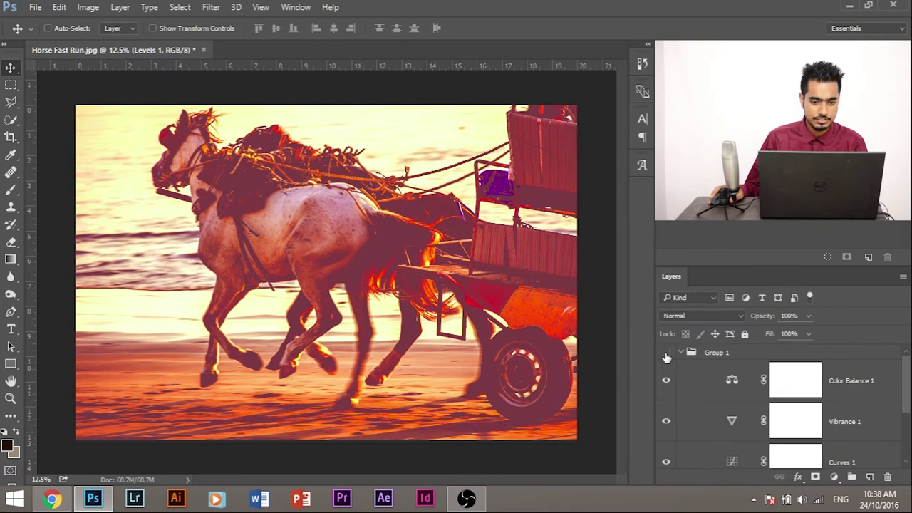
pyautogui.click(666, 353)
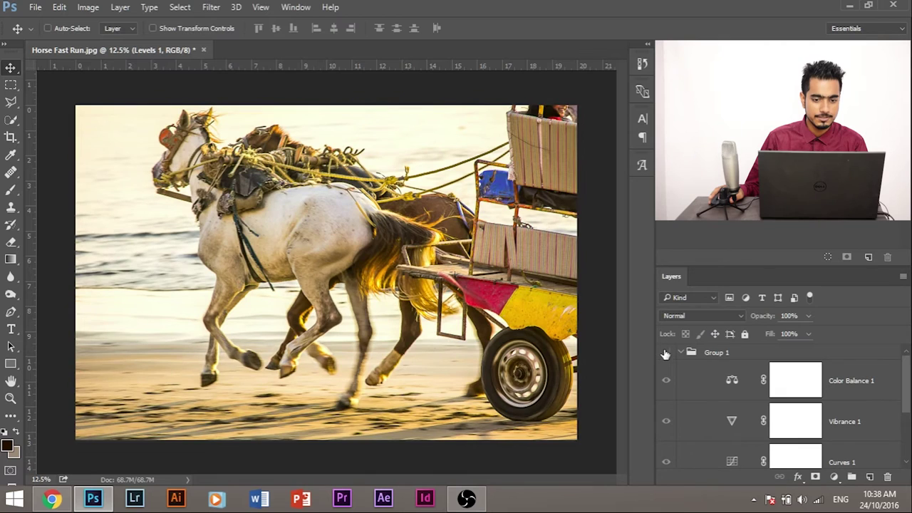
pyautogui.click(666, 353)
pyautogui.click(681, 352)
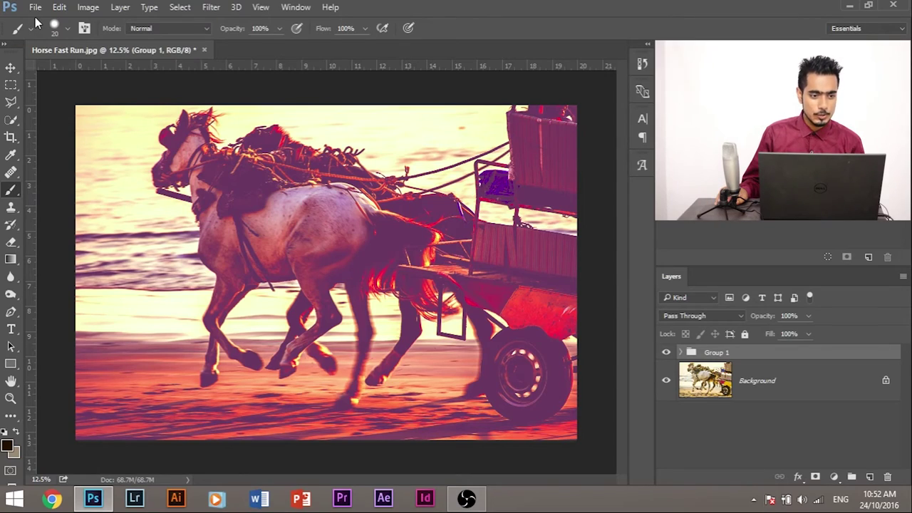
# Export Color Lookup Tables at Medium quality, 32 grid points, in 3DL, CUBE, CSP and ICC.
pyautogui.click(35, 7)
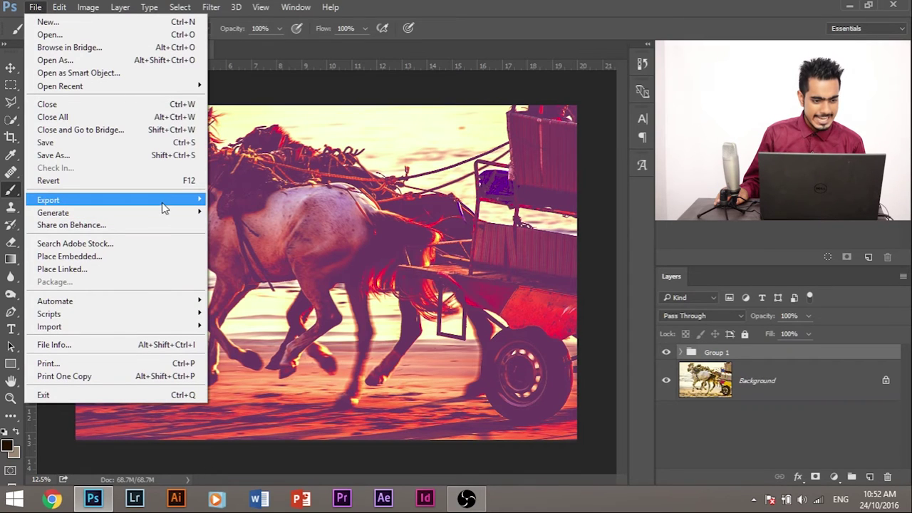
pyautogui.moveTo(169, 201)
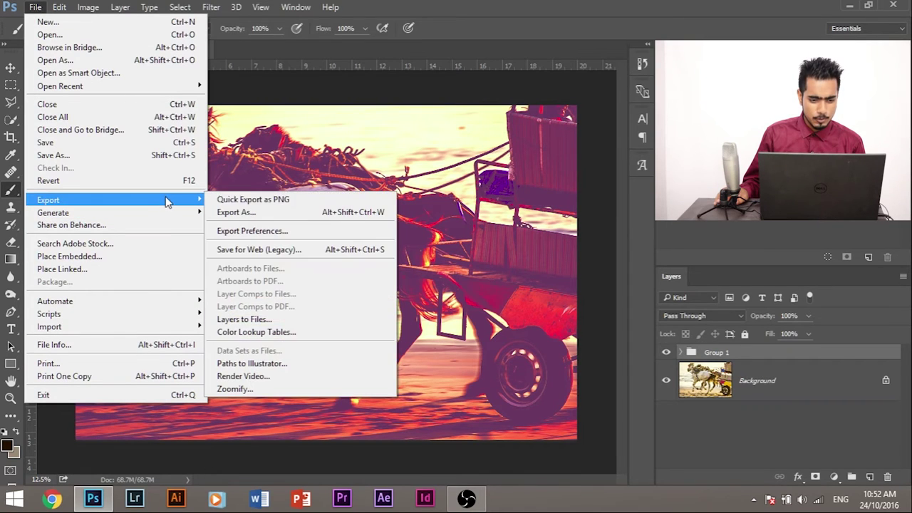
pyautogui.click(263, 333)
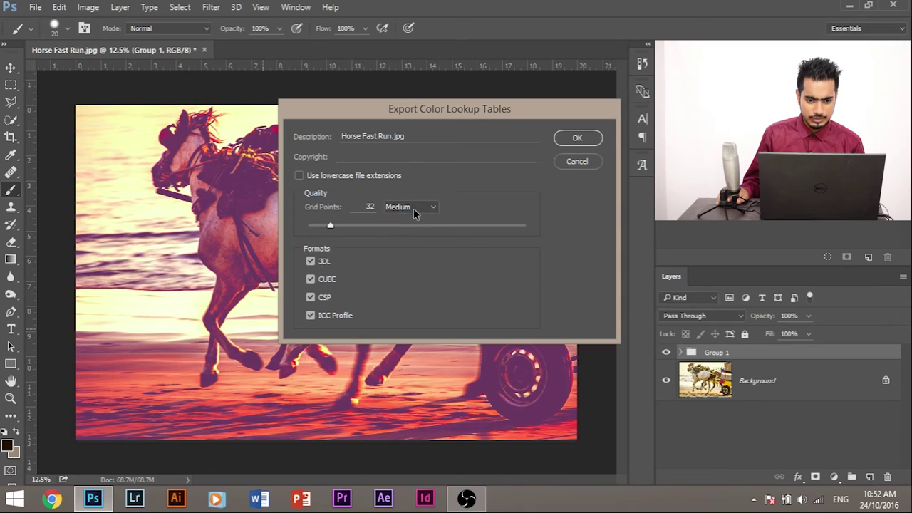
pyautogui.click(413, 208)
pyautogui.click(412, 240)
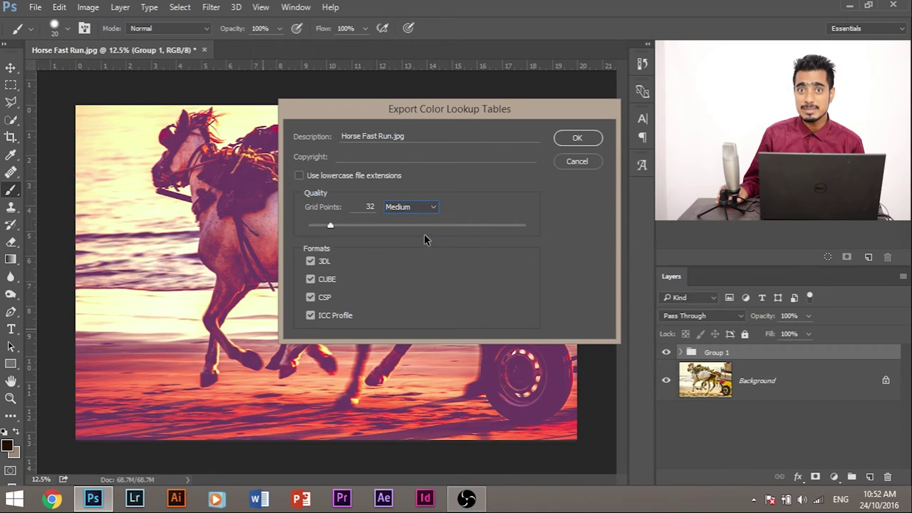
pyautogui.click(420, 207)
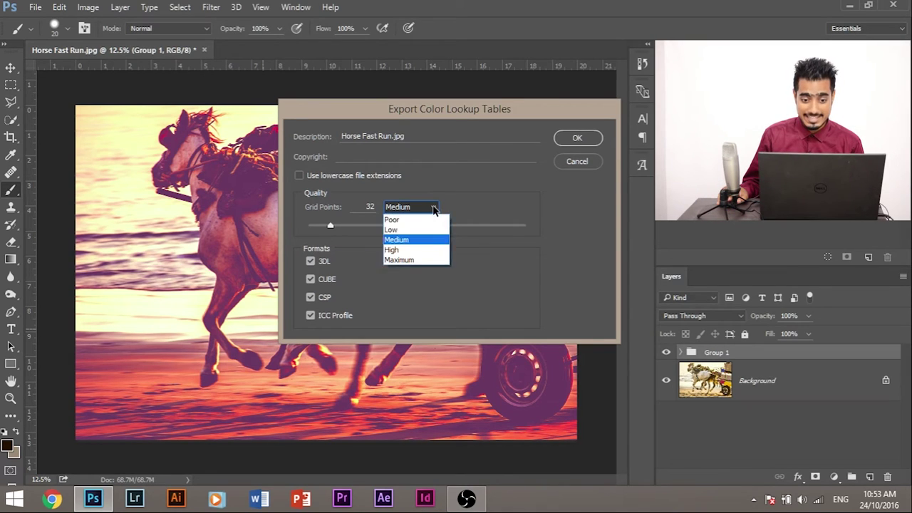
pyautogui.click(418, 261)
pyautogui.click(417, 207)
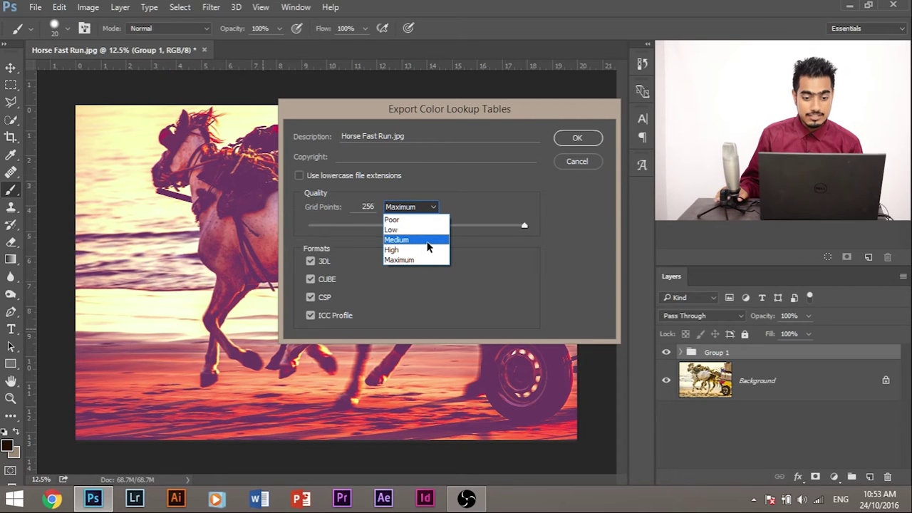
pyautogui.click(425, 243)
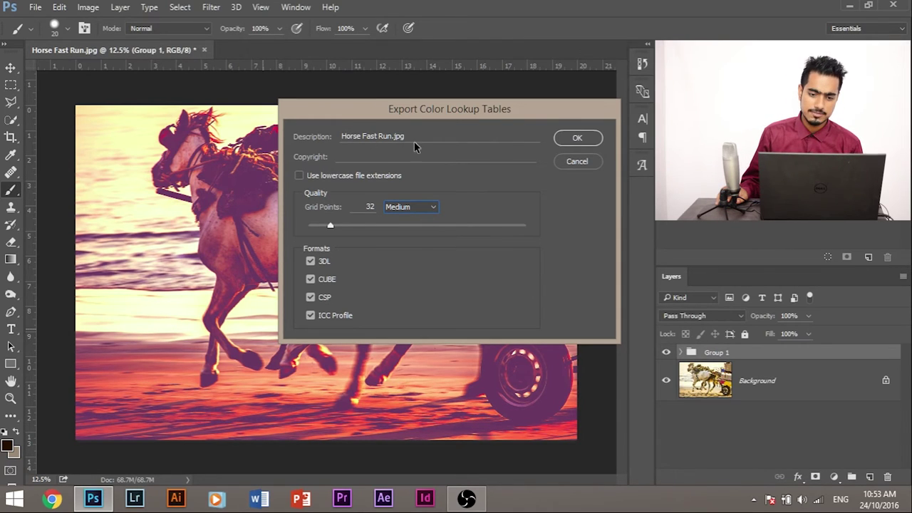
pyautogui.click(577, 137)
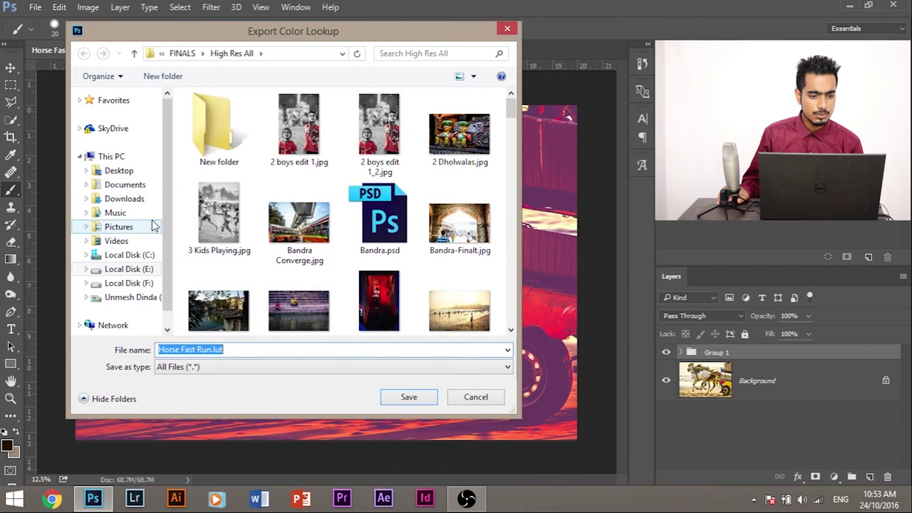
# Save the exported LUT as 'Reddish Red' in the Desktop's Hello folder.
pyautogui.click(125, 172)
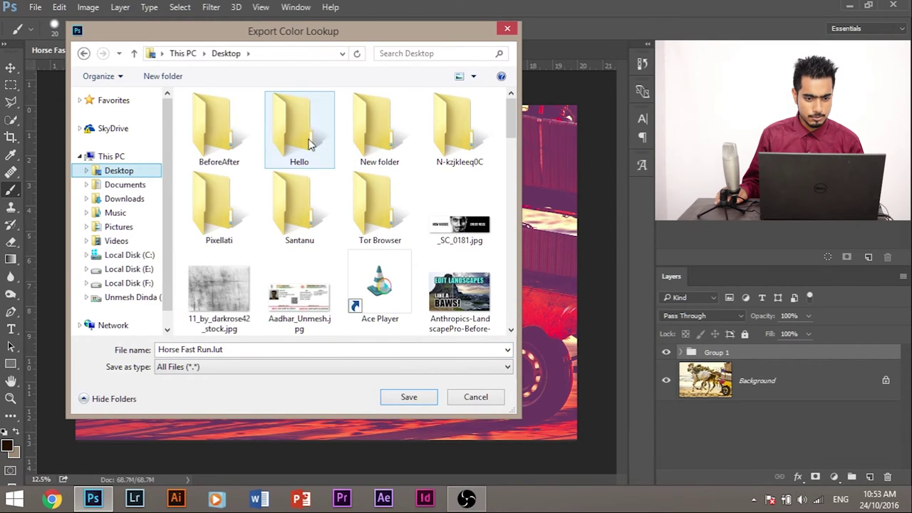
pyautogui.doubleClick(280, 139)
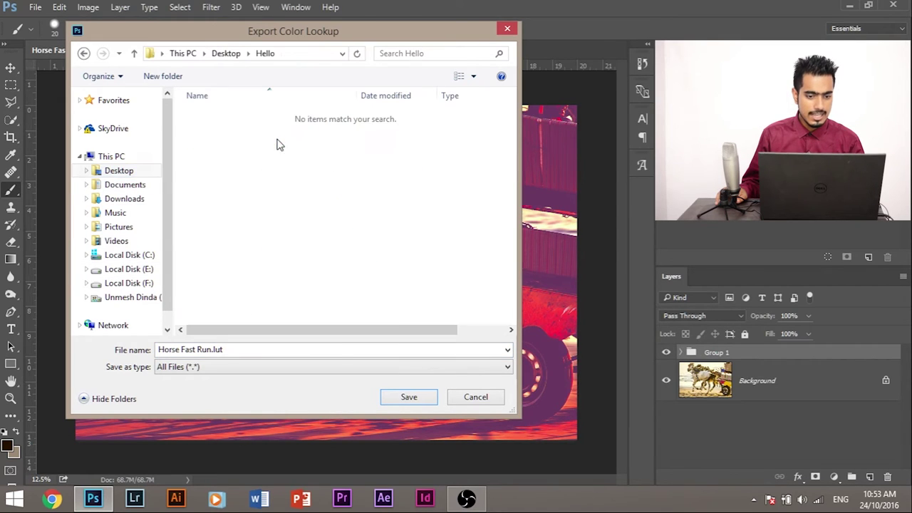
pyautogui.tripleClick(211, 348)
pyautogui.moveTo(211, 348); pyautogui.dragTo(140, 346)
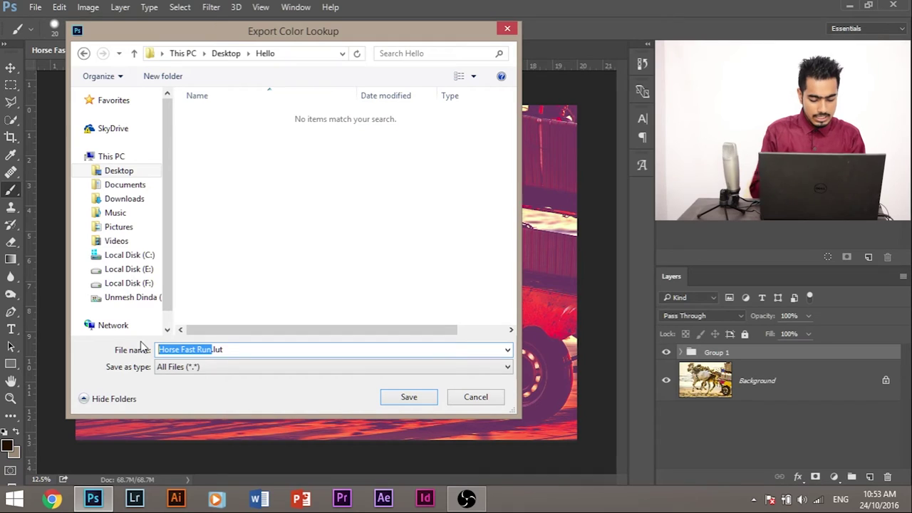
pyautogui.write('Re')
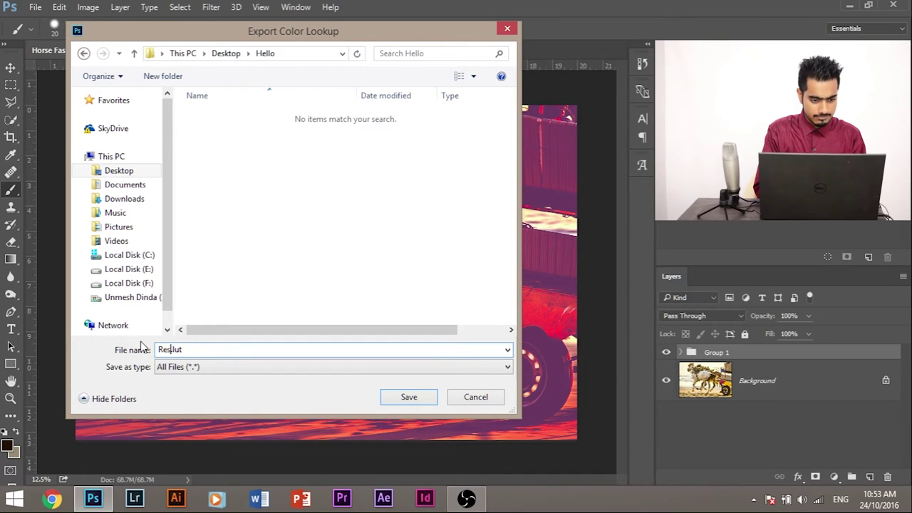
pyautogui.write('ddisj')
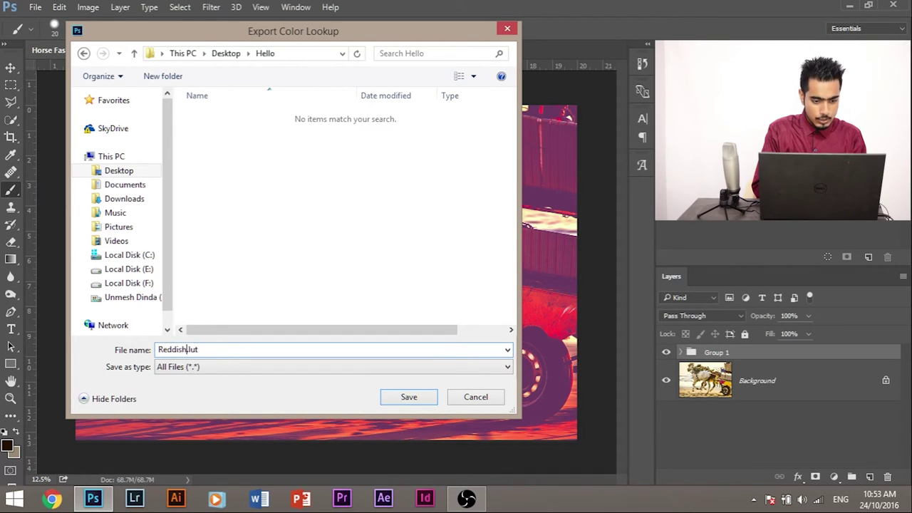
pyautogui.write(' Red')
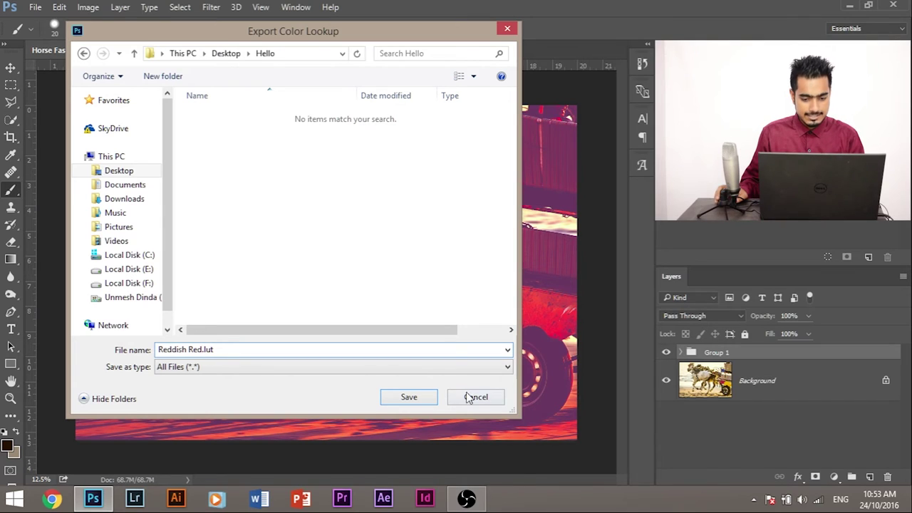
pyautogui.click(428, 396)
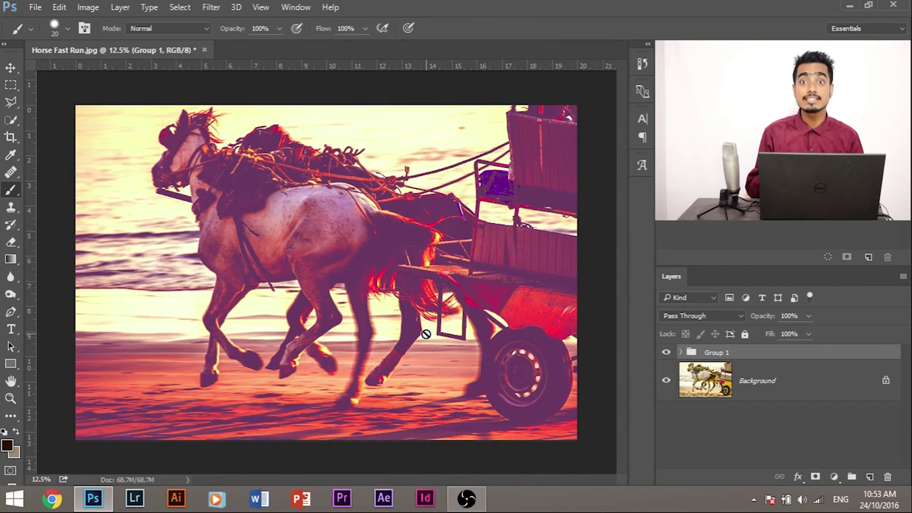
# Hide Group 1 and add a Color Lookup layer that loads Desktop\Hello\Reddish Red.CUBE.
pyautogui.click(667, 354)
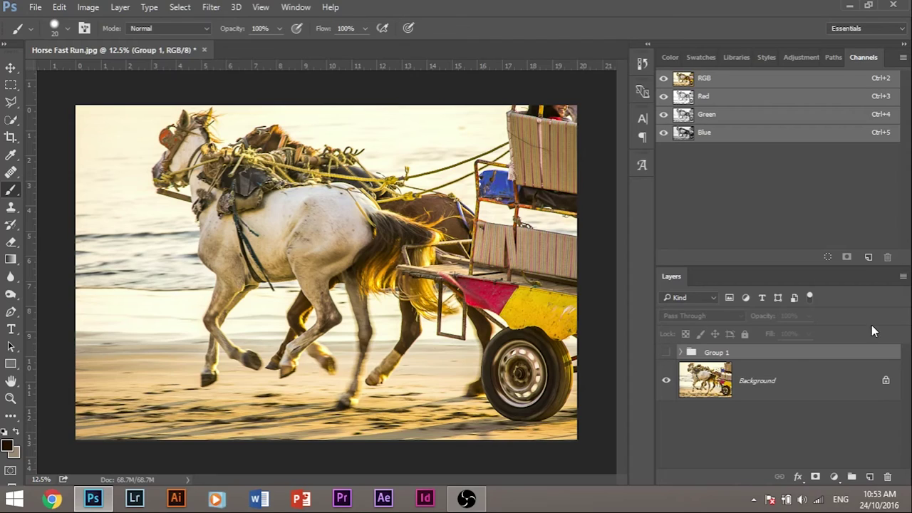
pyautogui.click(835, 476)
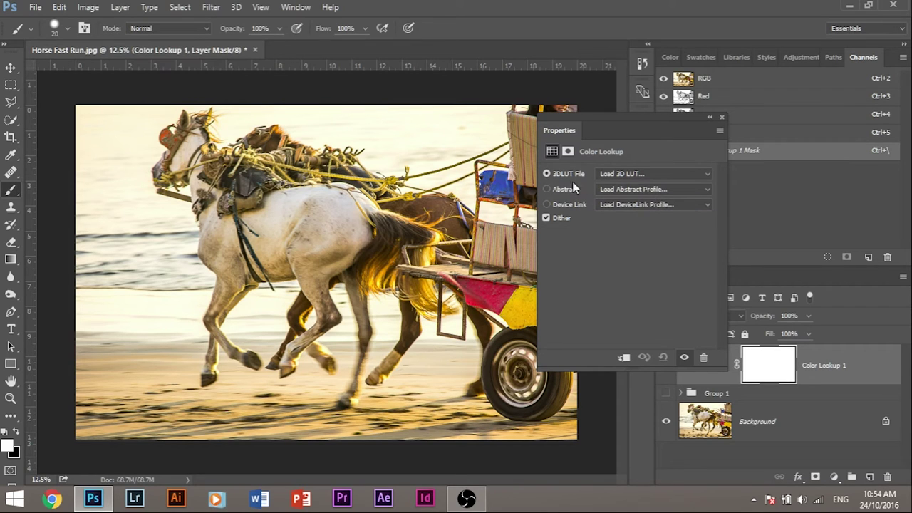
pyautogui.click(654, 174)
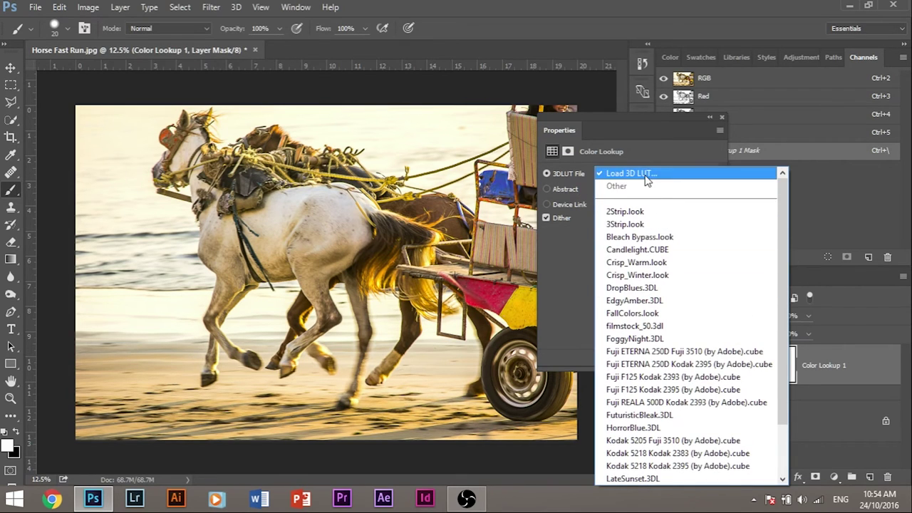
pyautogui.click(659, 174)
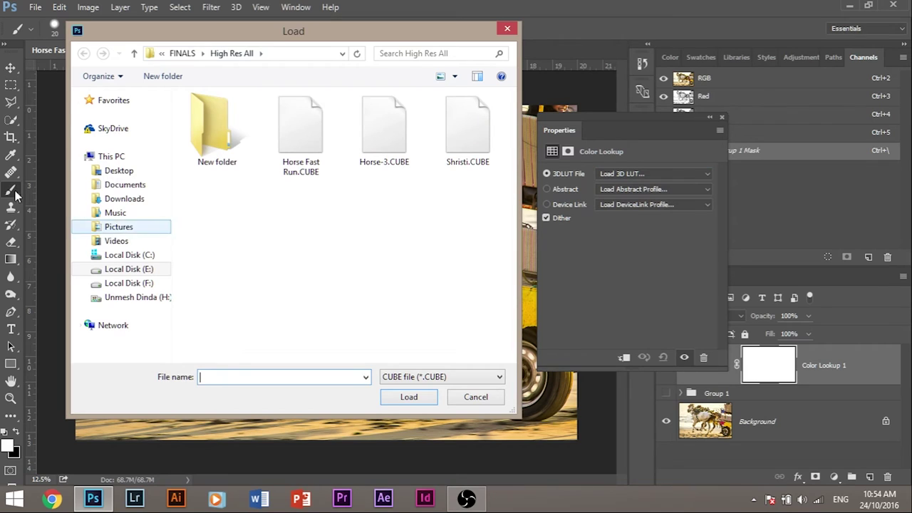
pyautogui.click(125, 173)
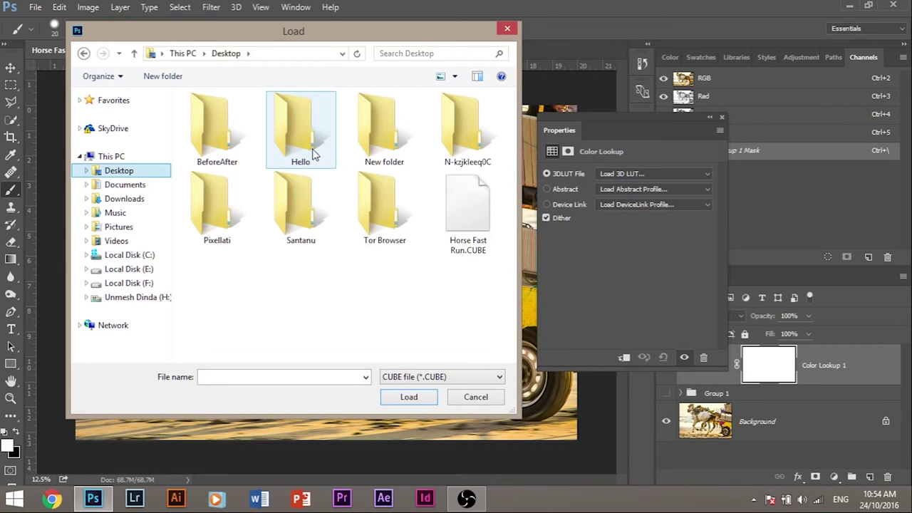
pyautogui.doubleClick(310, 144)
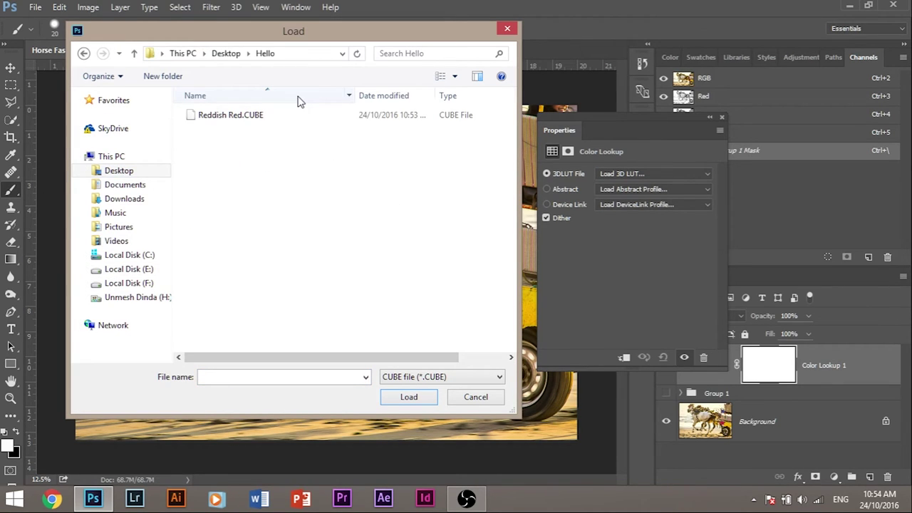
pyautogui.click(241, 116)
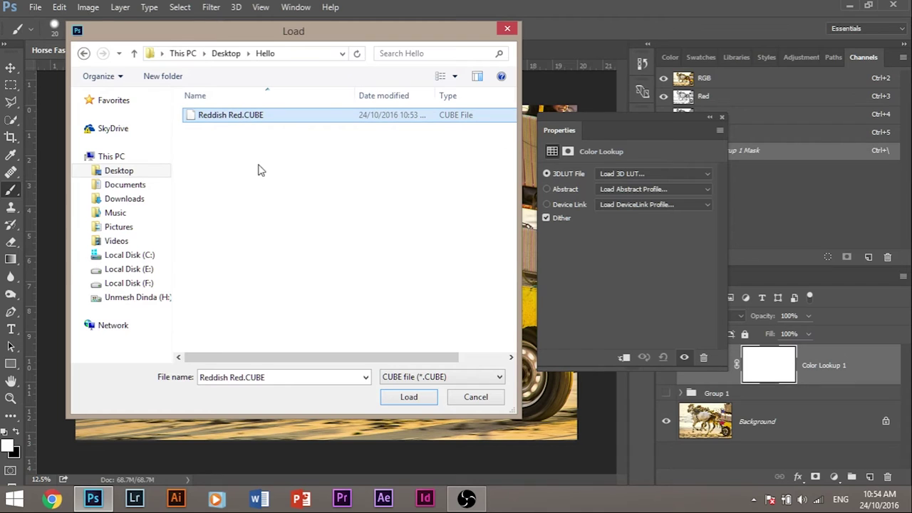
pyautogui.click(409, 397)
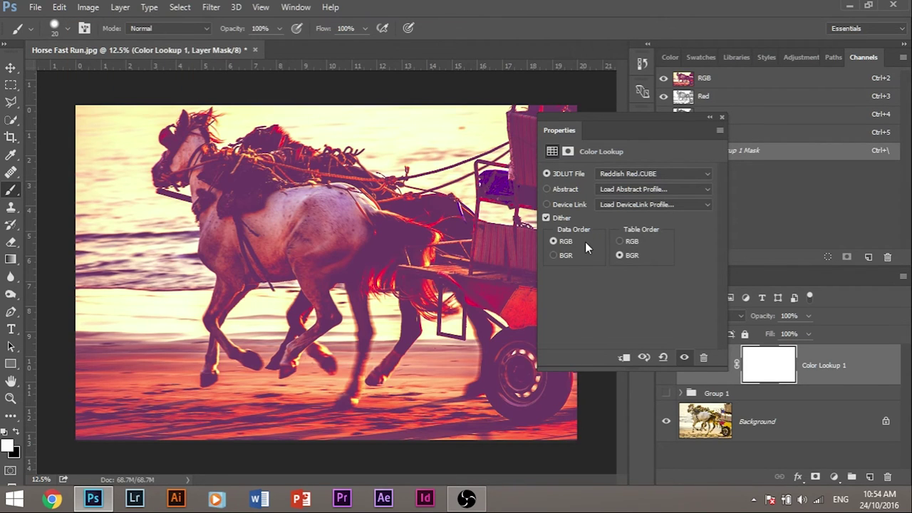
pyautogui.click(721, 117)
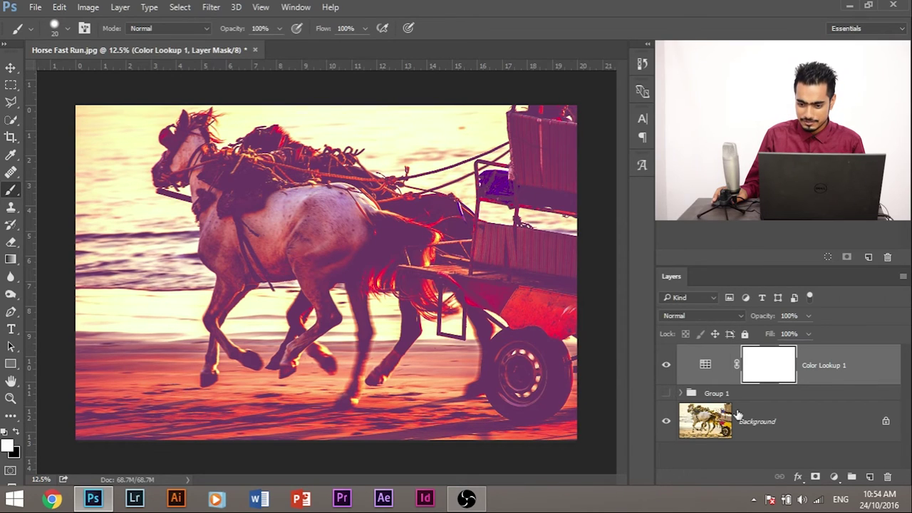
# Delete Group 1 and toggle the Color Lookup 1 layer to compare before and after.
pyautogui.moveTo(702, 391); pyautogui.dragTo(887, 476)
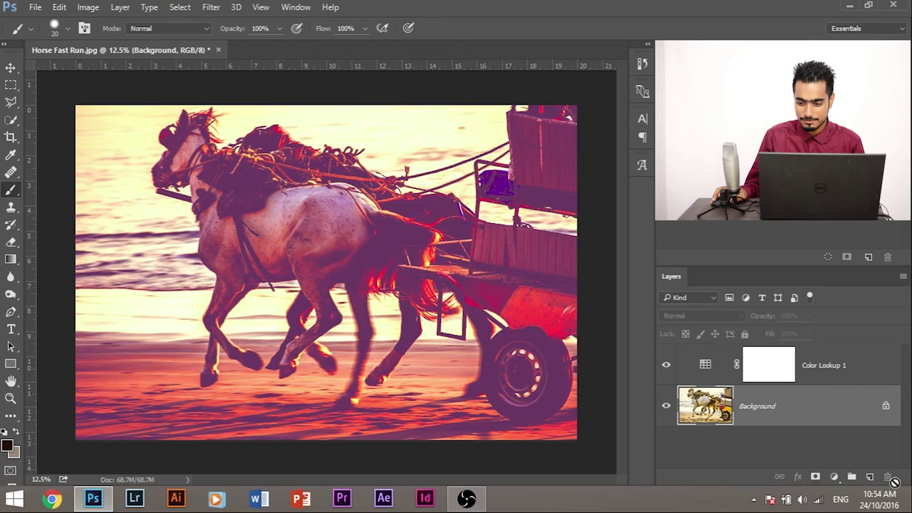
pyautogui.click(667, 364)
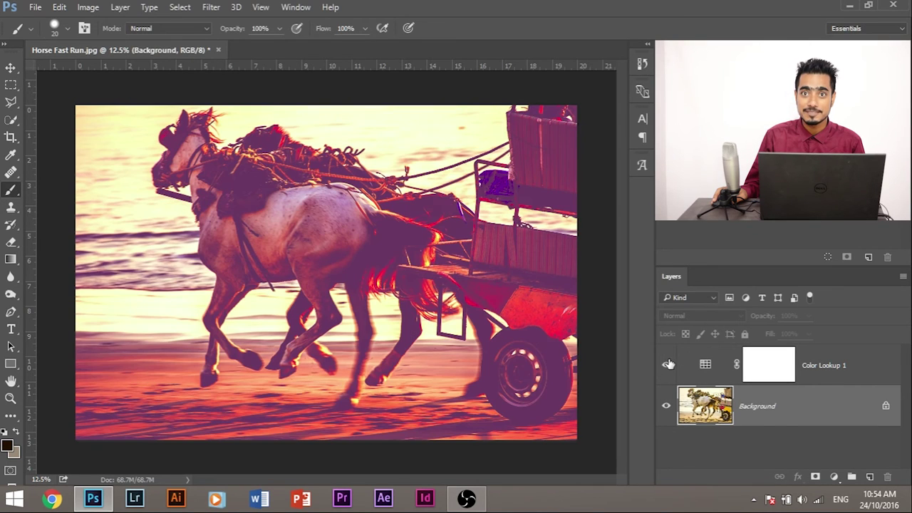
pyautogui.click(834, 372)
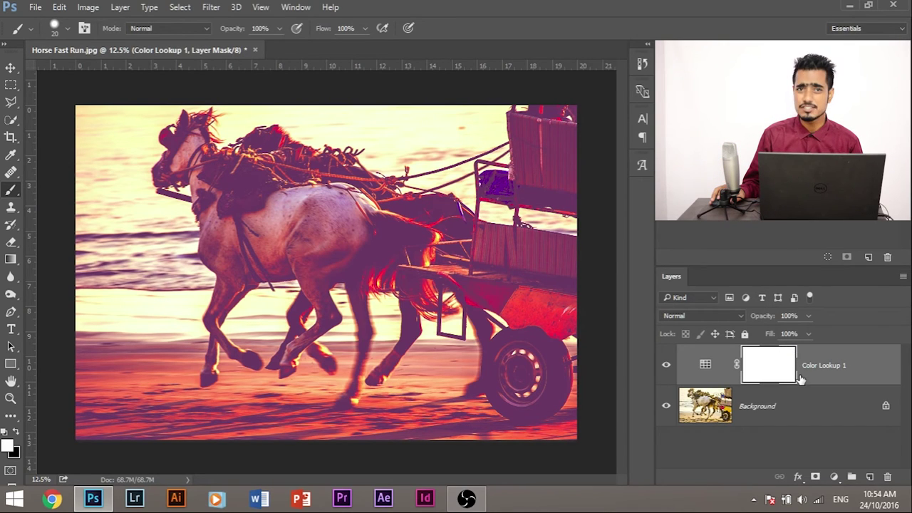
# Set Color Lookup 1 opacity to 90% and add a Curves adjustment layer.
pyautogui.click(808, 317)
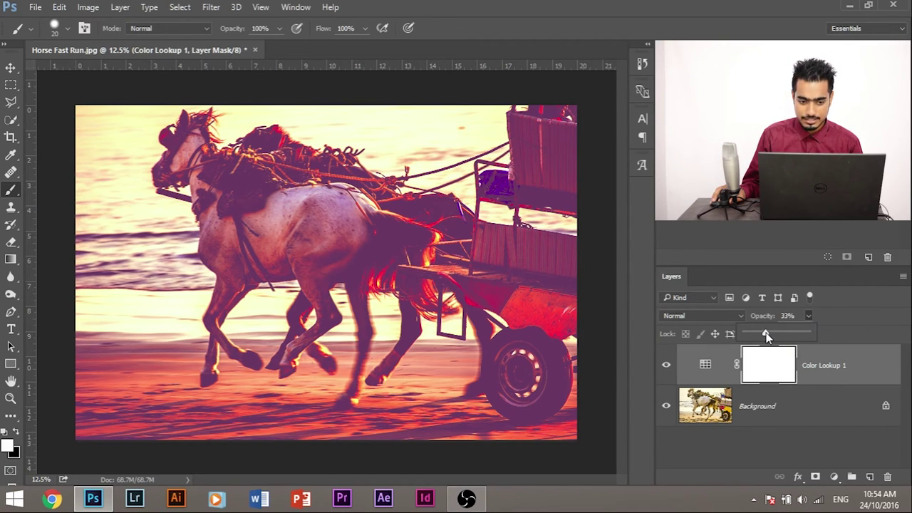
pyautogui.moveTo(769, 331); pyautogui.dragTo(794, 334)
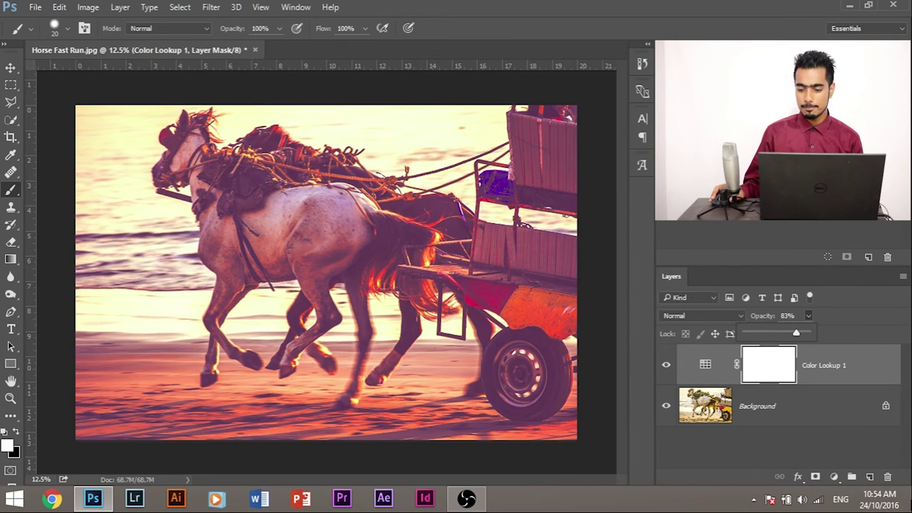
pyautogui.click(706, 364)
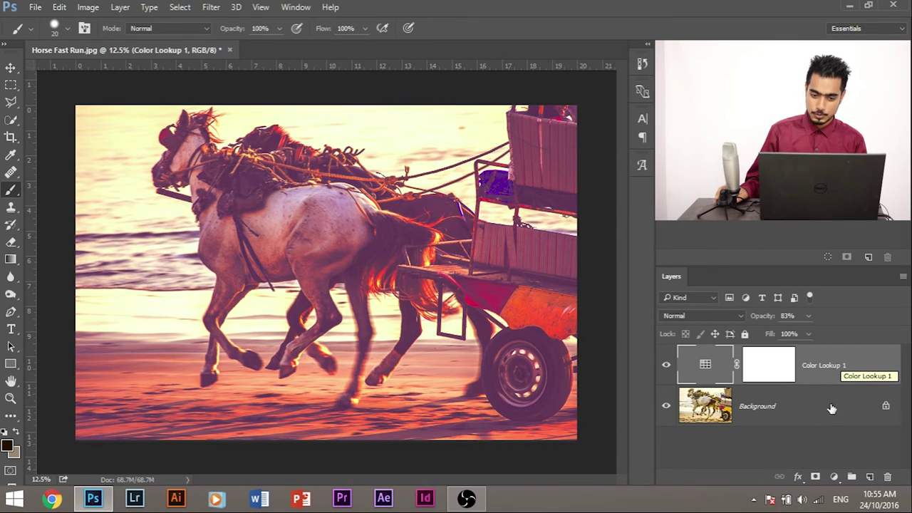
pyautogui.click(792, 316)
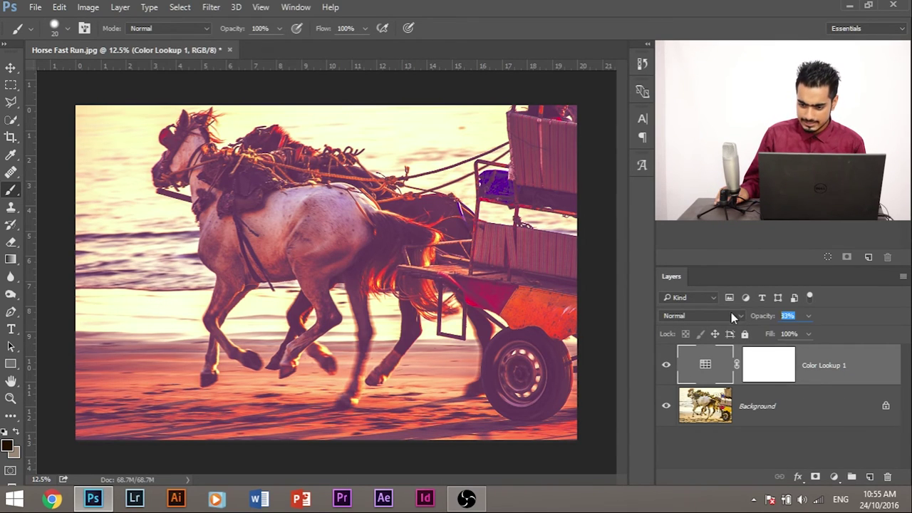
pyautogui.write('90')
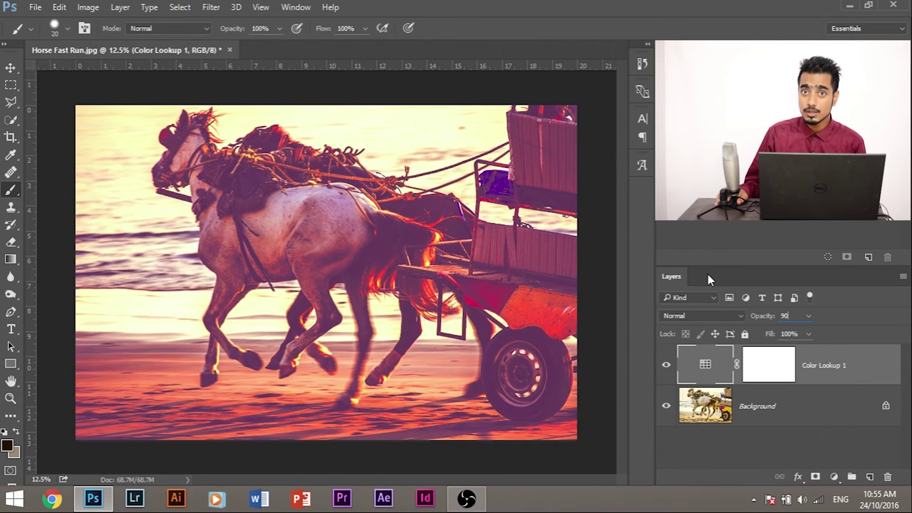
pyautogui.click(834, 477)
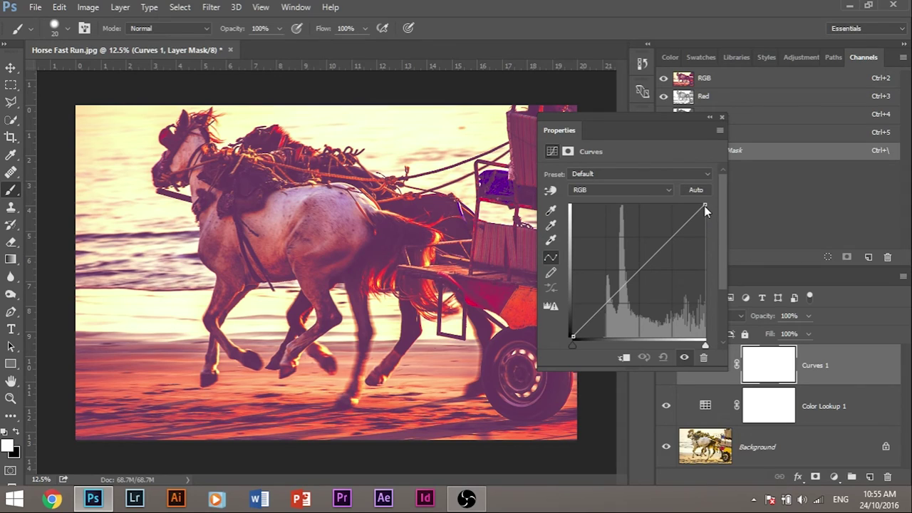
# Pull the Curves 1 curve down to black out the image, then marquee an inset rectangle.
pyautogui.moveTo(705, 205); pyautogui.dragTo(692, 369)
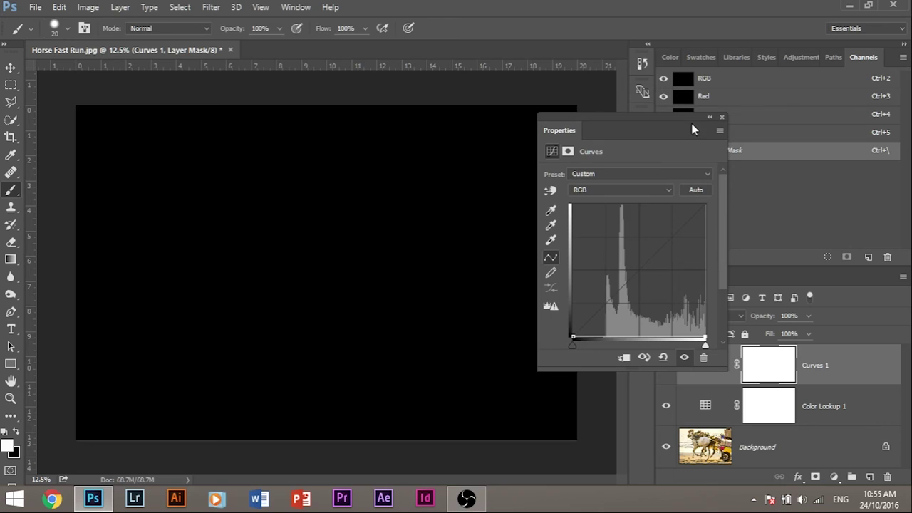
pyautogui.click(722, 117)
pyautogui.click(11, 85)
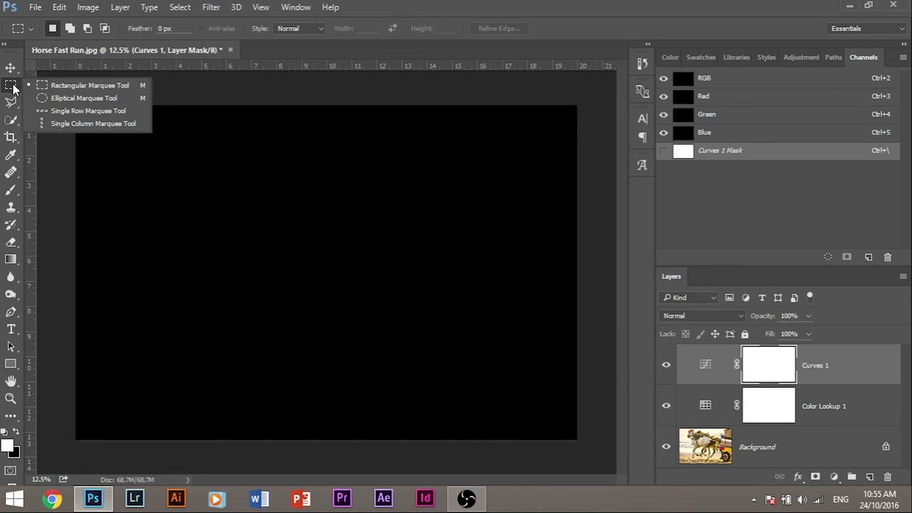
pyautogui.click(34, 91)
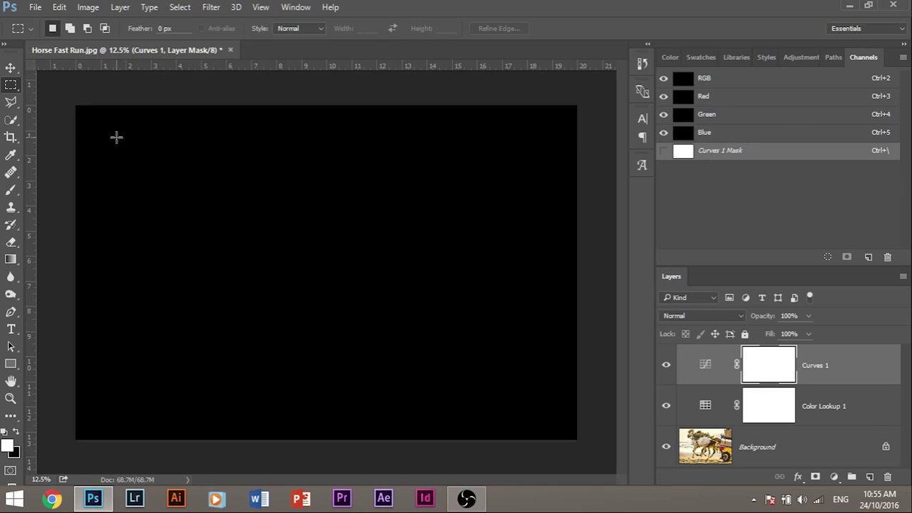
pyautogui.moveTo(117, 138); pyautogui.dragTo(540, 409)
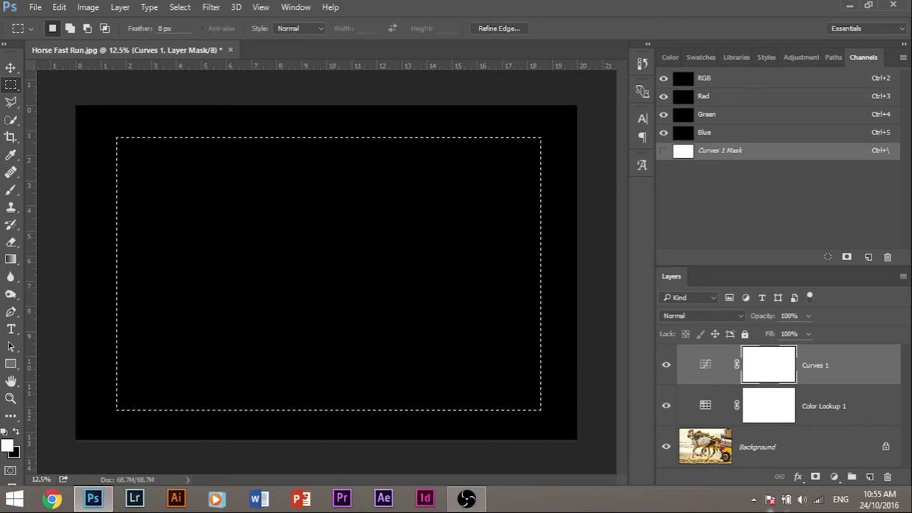
# Fill the inset selection on the Curves 1 mask with black, then deselect.
pyautogui.doubleClick(767, 366)
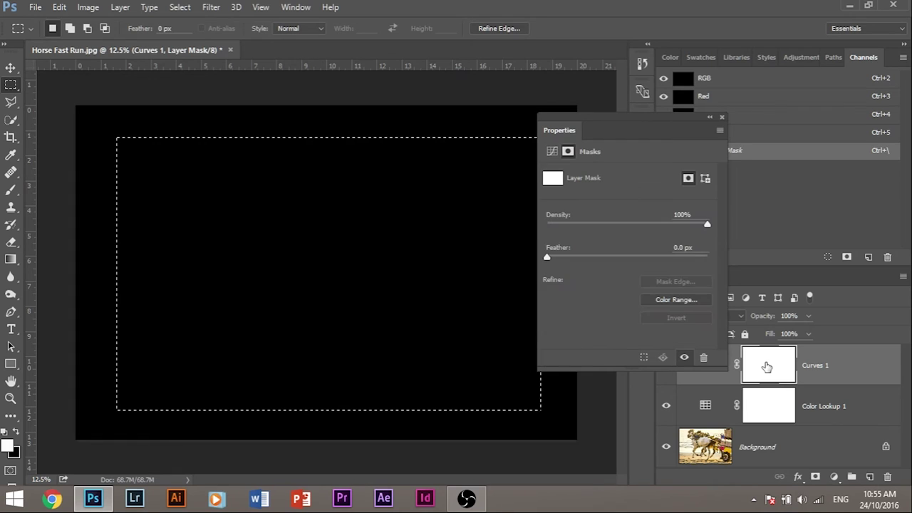
pyautogui.click(721, 117)
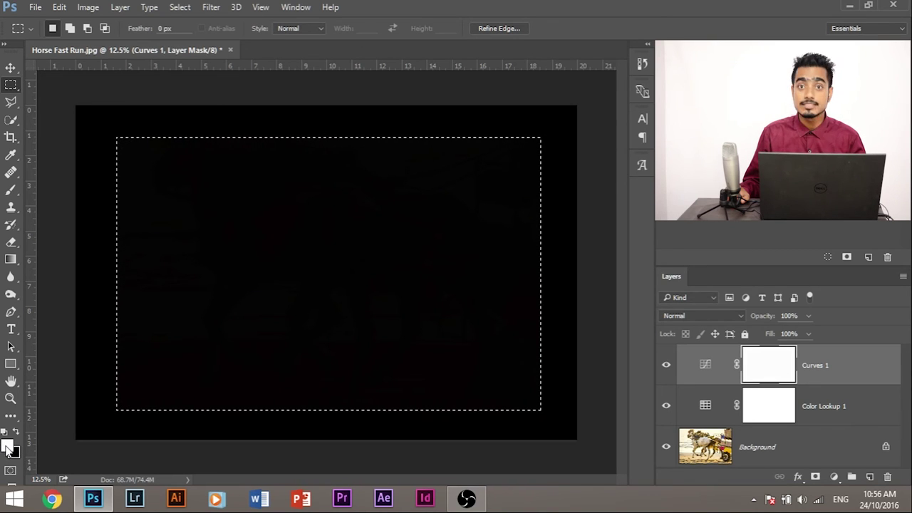
pyautogui.press('x')
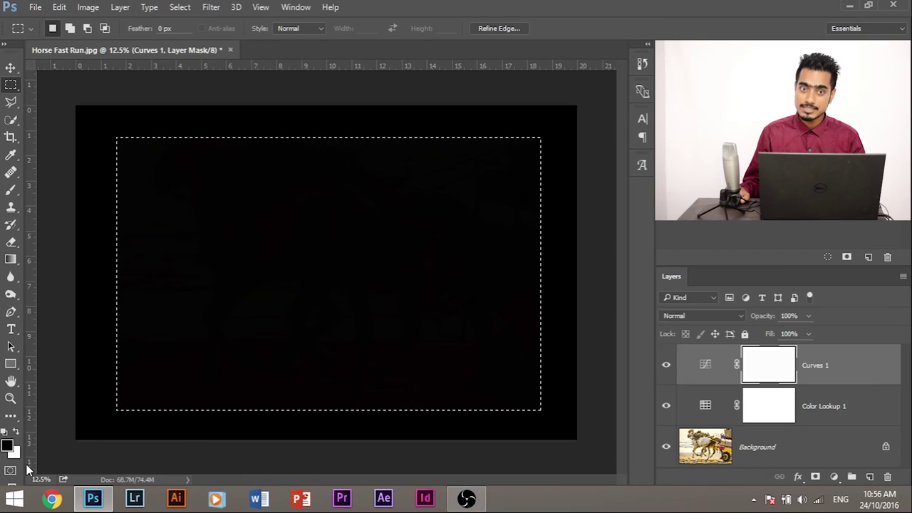
pyautogui.press('x')
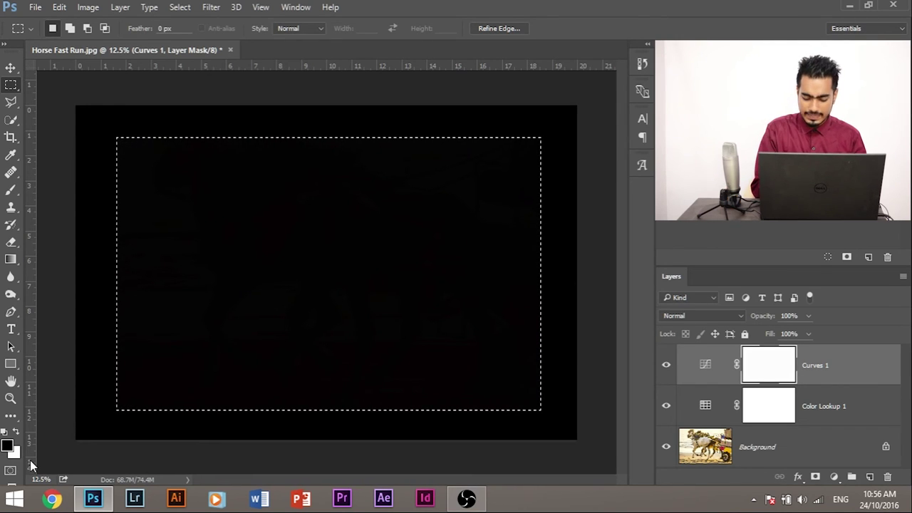
pyautogui.hotkey('alt', 'BackSpace')
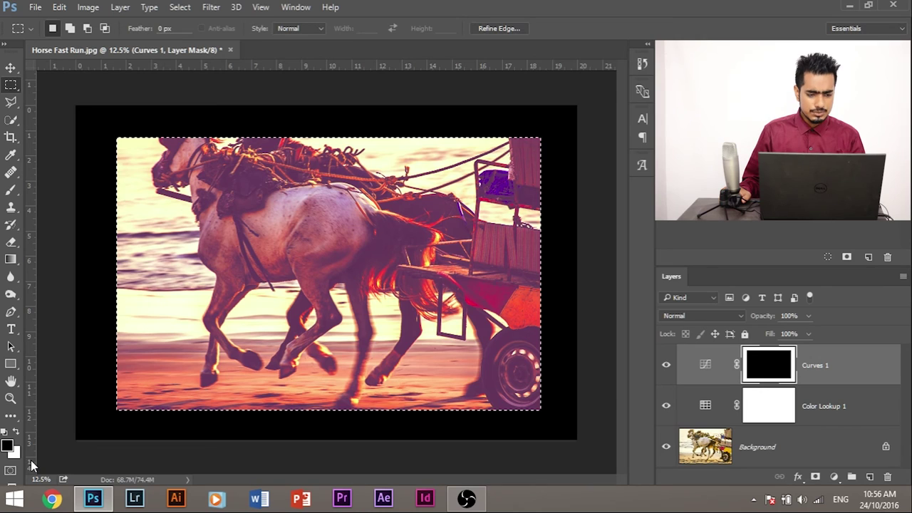
pyautogui.hotkey('ctrl', 'd')
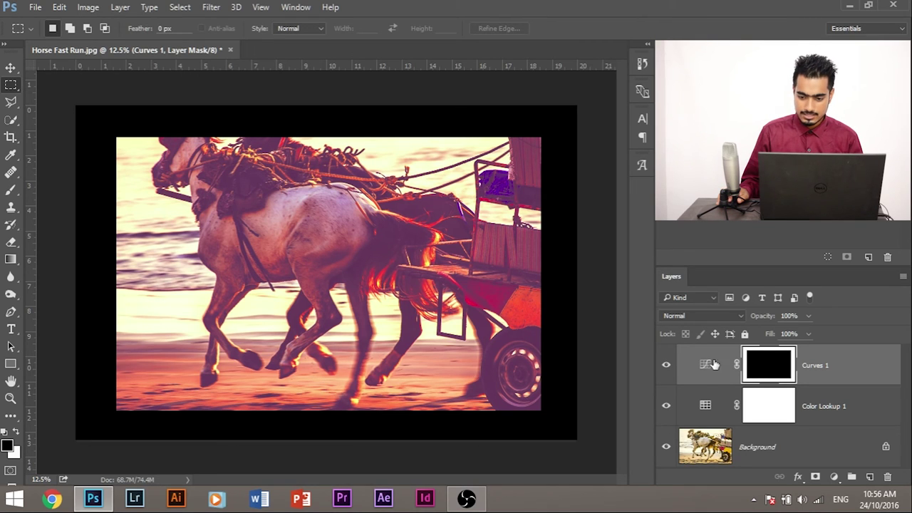
# Feather the Curves 1 mask and raise the curve's top point for a gentle vignette.
pyautogui.doubleClick(768, 374)
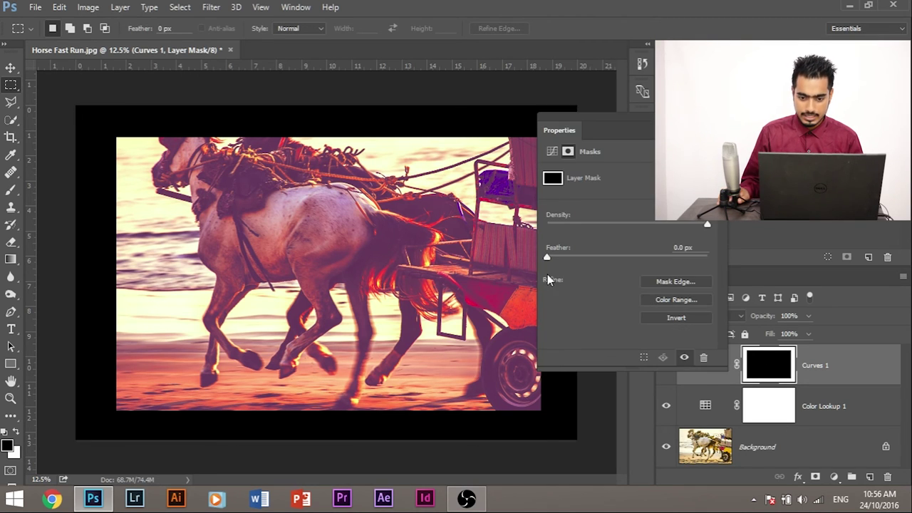
pyautogui.moveTo(546, 257); pyautogui.dragTo(686, 261)
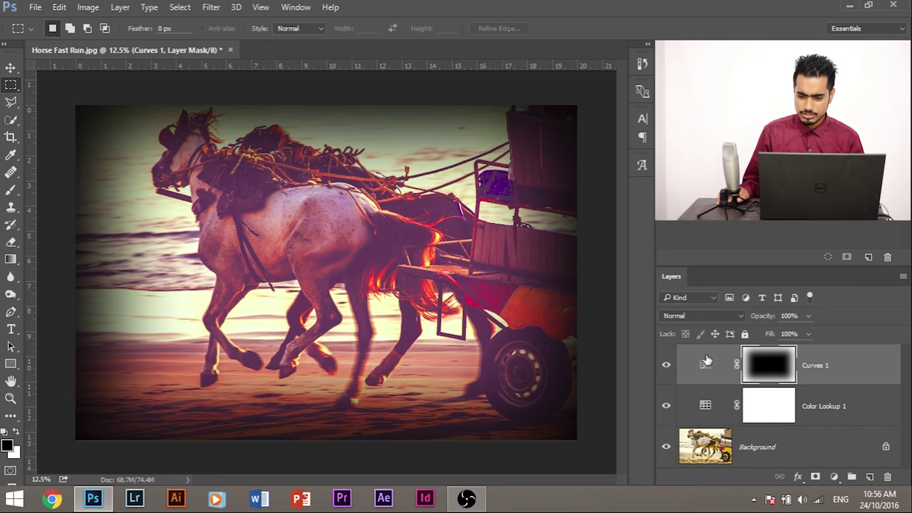
pyautogui.doubleClick(706, 365)
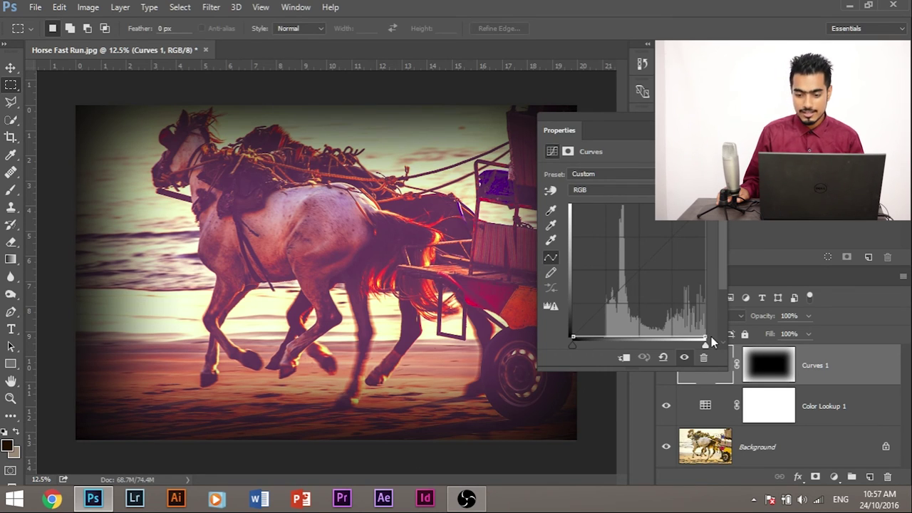
pyautogui.moveTo(705, 337); pyautogui.dragTo(704, 256)
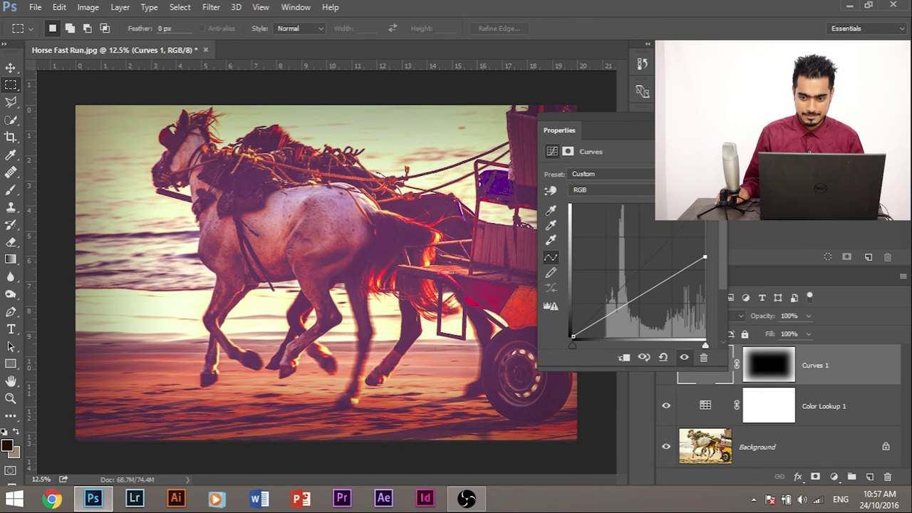
pyautogui.click(839, 372)
pyautogui.click(666, 365)
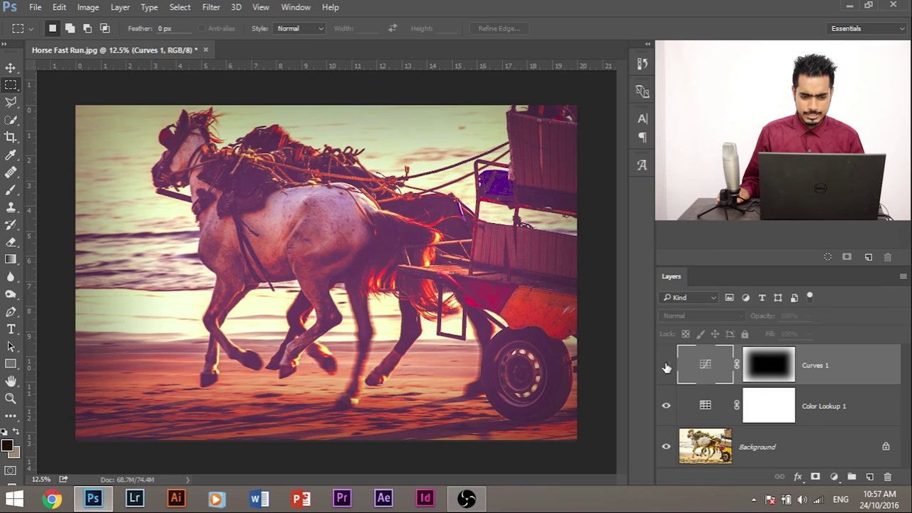
pyautogui.click(666, 365)
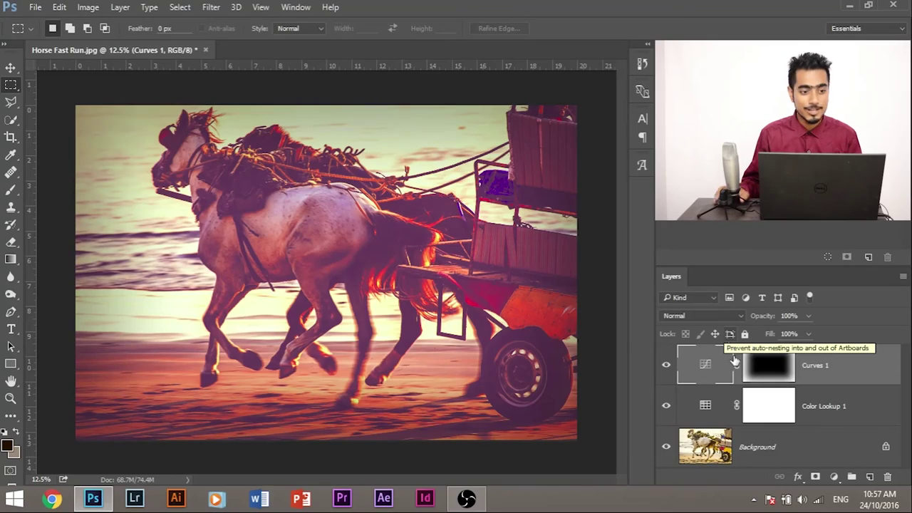
pyautogui.click(35, 7)
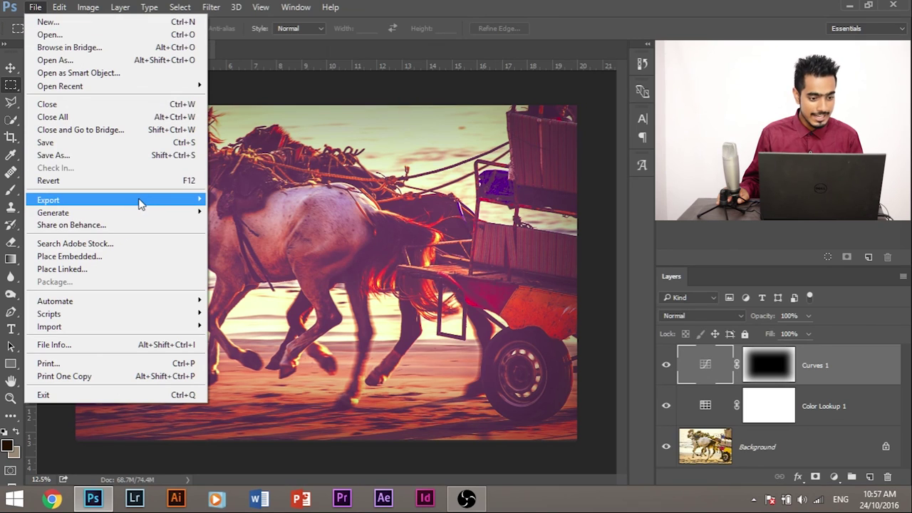
pyautogui.moveTo(353, 4)
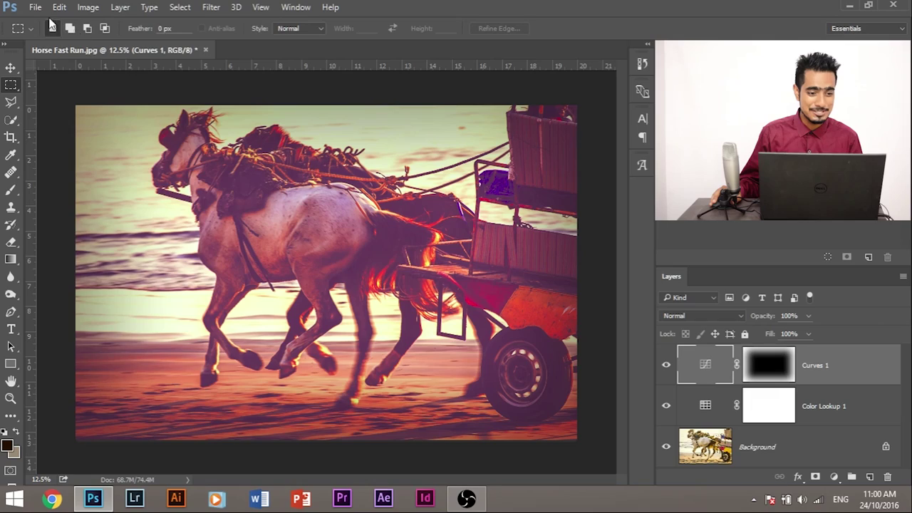
# Open Cycle Alone Beach.jpg from the file browser.
pyautogui.click(35, 7)
pyautogui.click(43, 32)
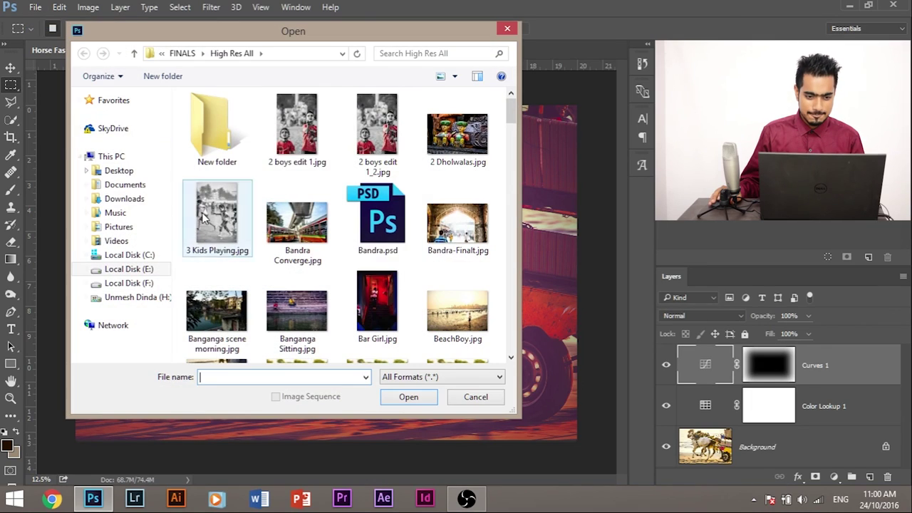
pyautogui.click(461, 307)
pyautogui.scroll(-4, 461, 304)
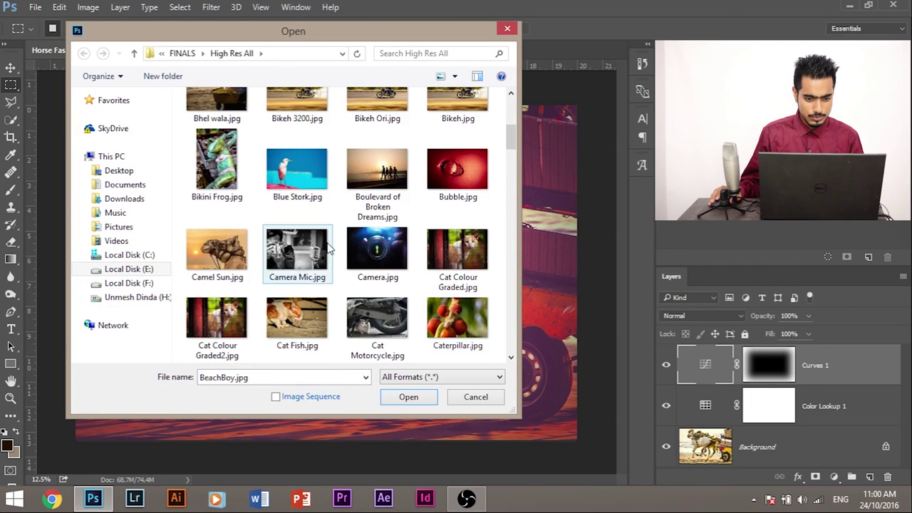
pyautogui.scroll(-10, 335, 271)
pyautogui.scroll(12, 346, 301)
pyautogui.scroll(-3, 342, 296)
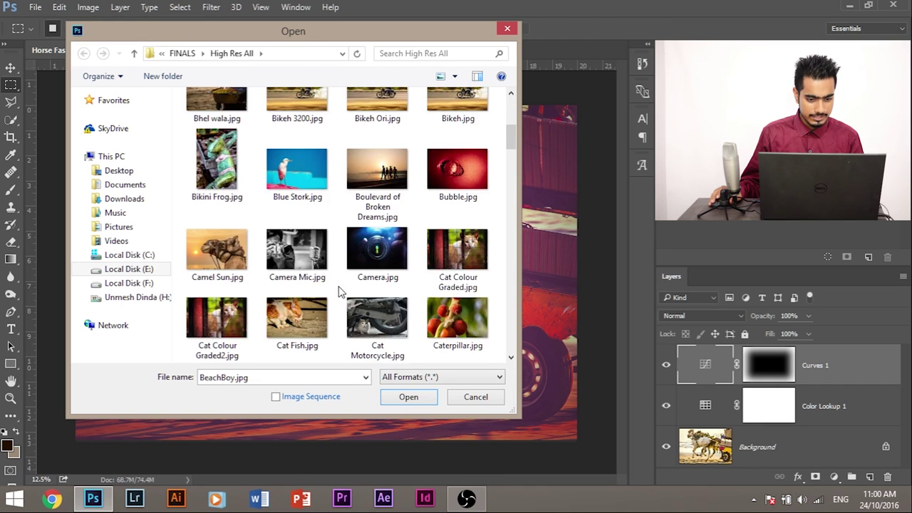
pyautogui.scroll(5, 338, 292)
pyautogui.scroll(-12, 331, 285)
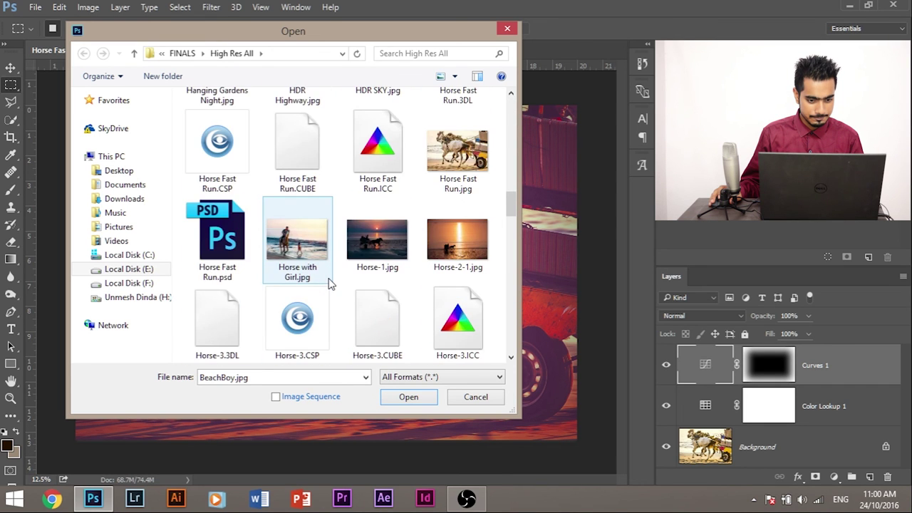
pyautogui.scroll(8, 330, 281)
pyautogui.click(299, 269)
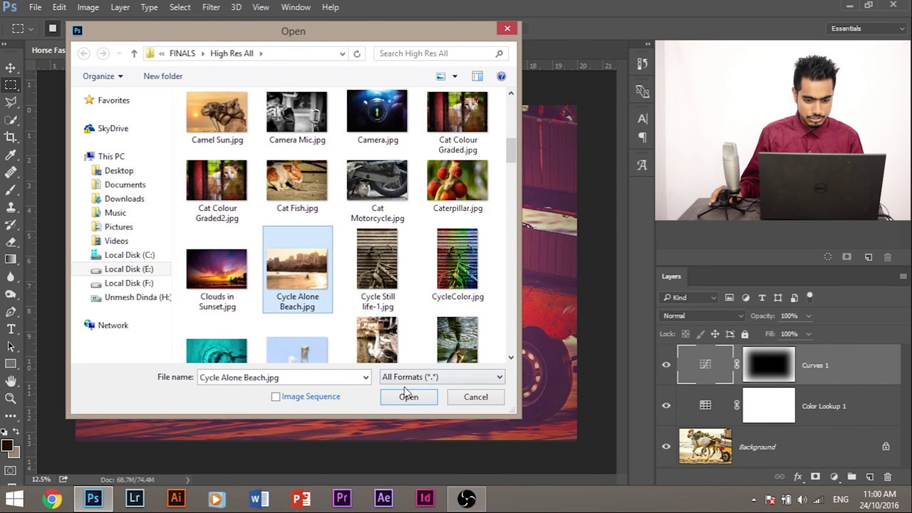
pyautogui.click(409, 397)
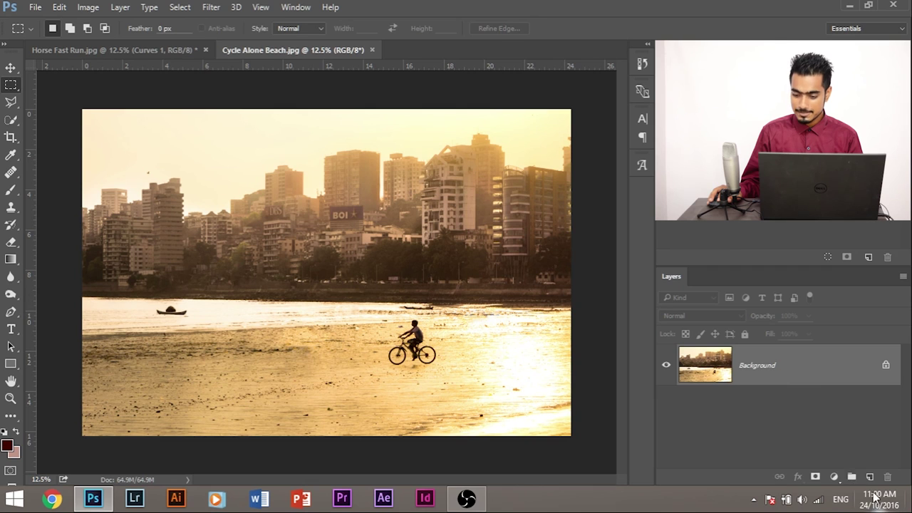
# Add a Color Lookup layer loading Reddish Red.CUBE at 70% opacity.
pyautogui.click(834, 476)
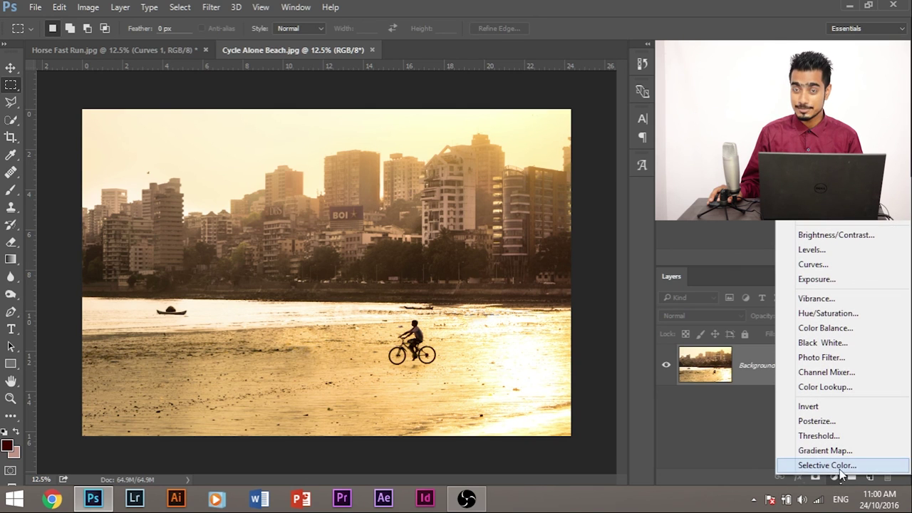
pyautogui.click(850, 385)
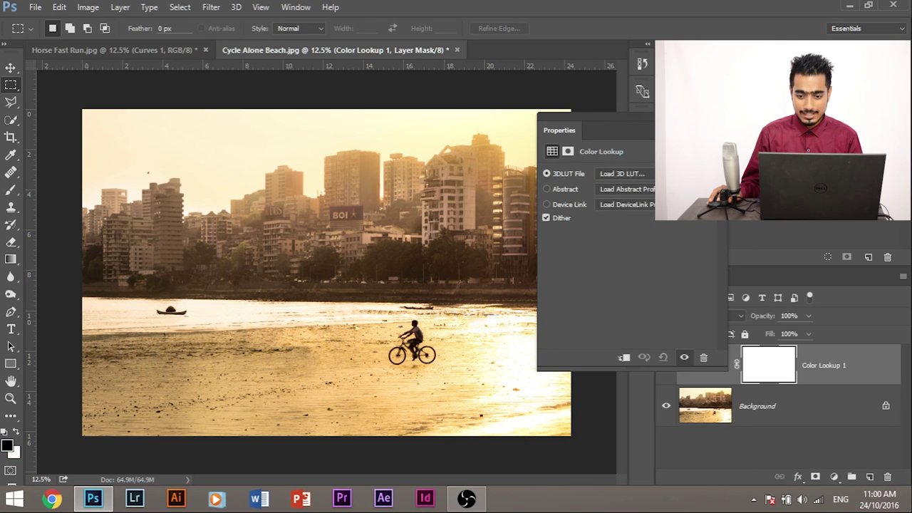
pyautogui.click(645, 174)
pyautogui.click(645, 173)
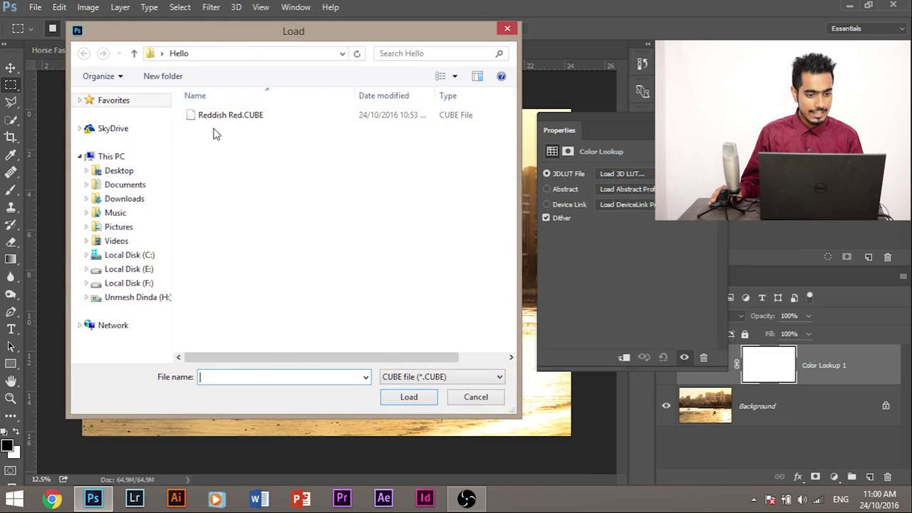
pyautogui.click(228, 118)
pyautogui.click(418, 400)
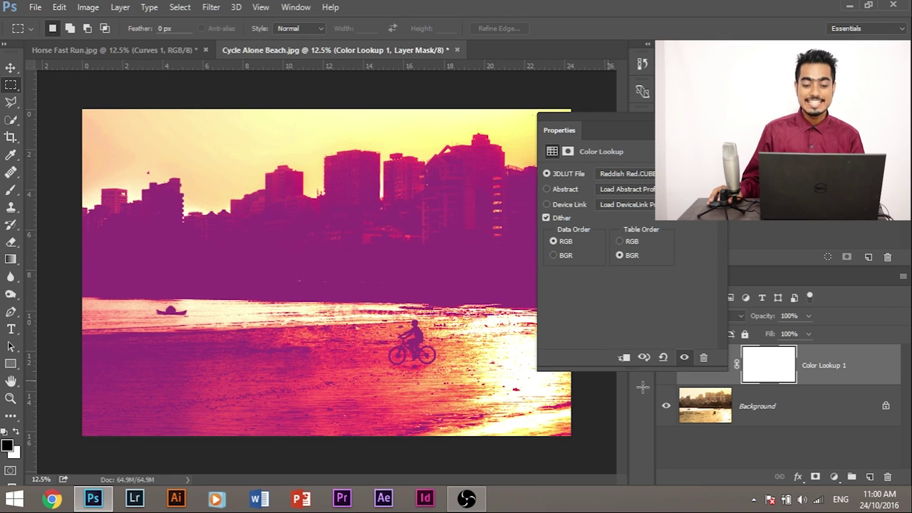
pyautogui.click(808, 316)
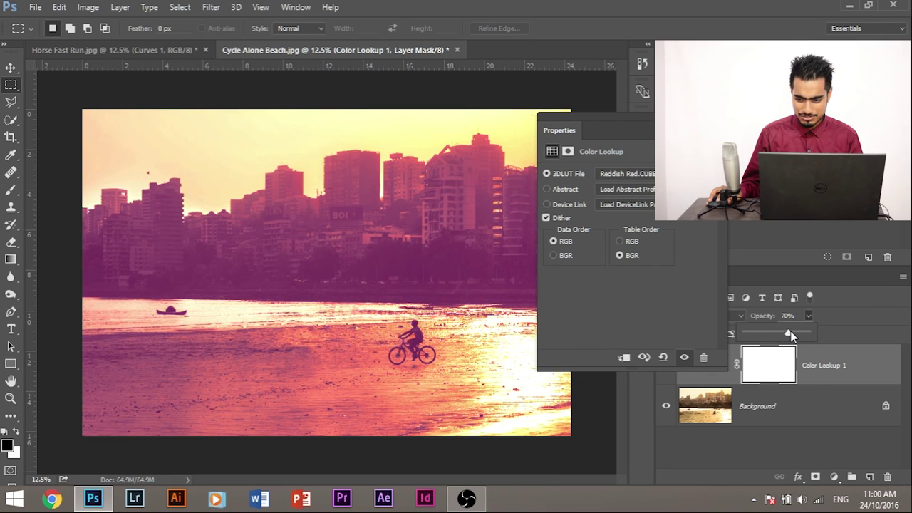